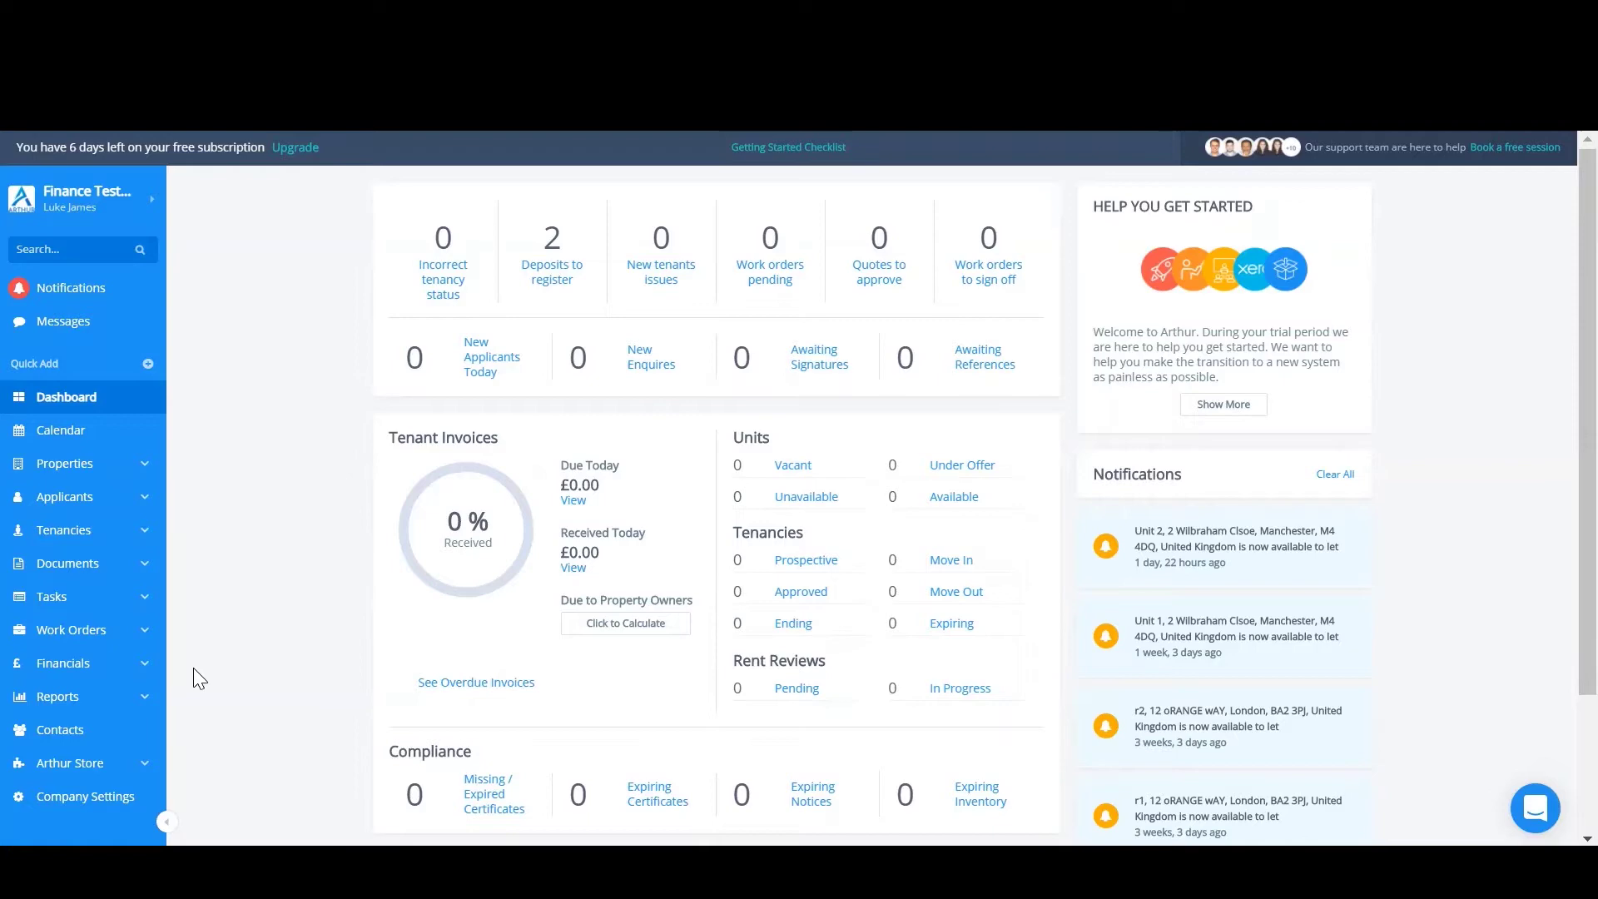
# Step: Start a new bank account described 'DPS Control Account' with account number 000000
pyautogui.click(77, 666)
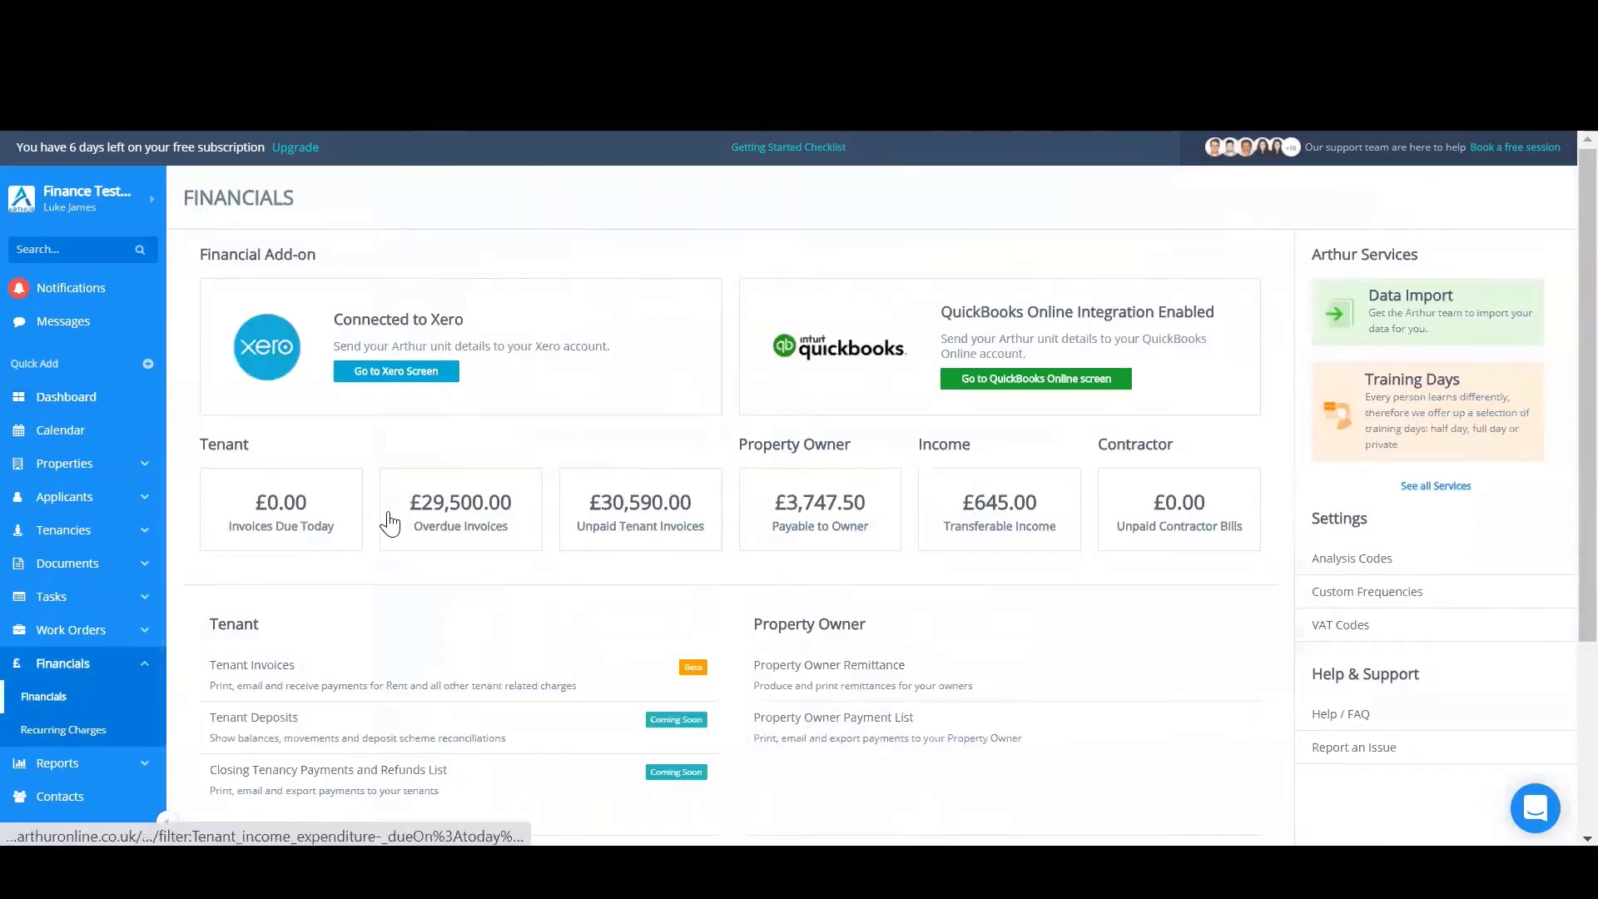
pyautogui.scroll(-3, 666, 500)
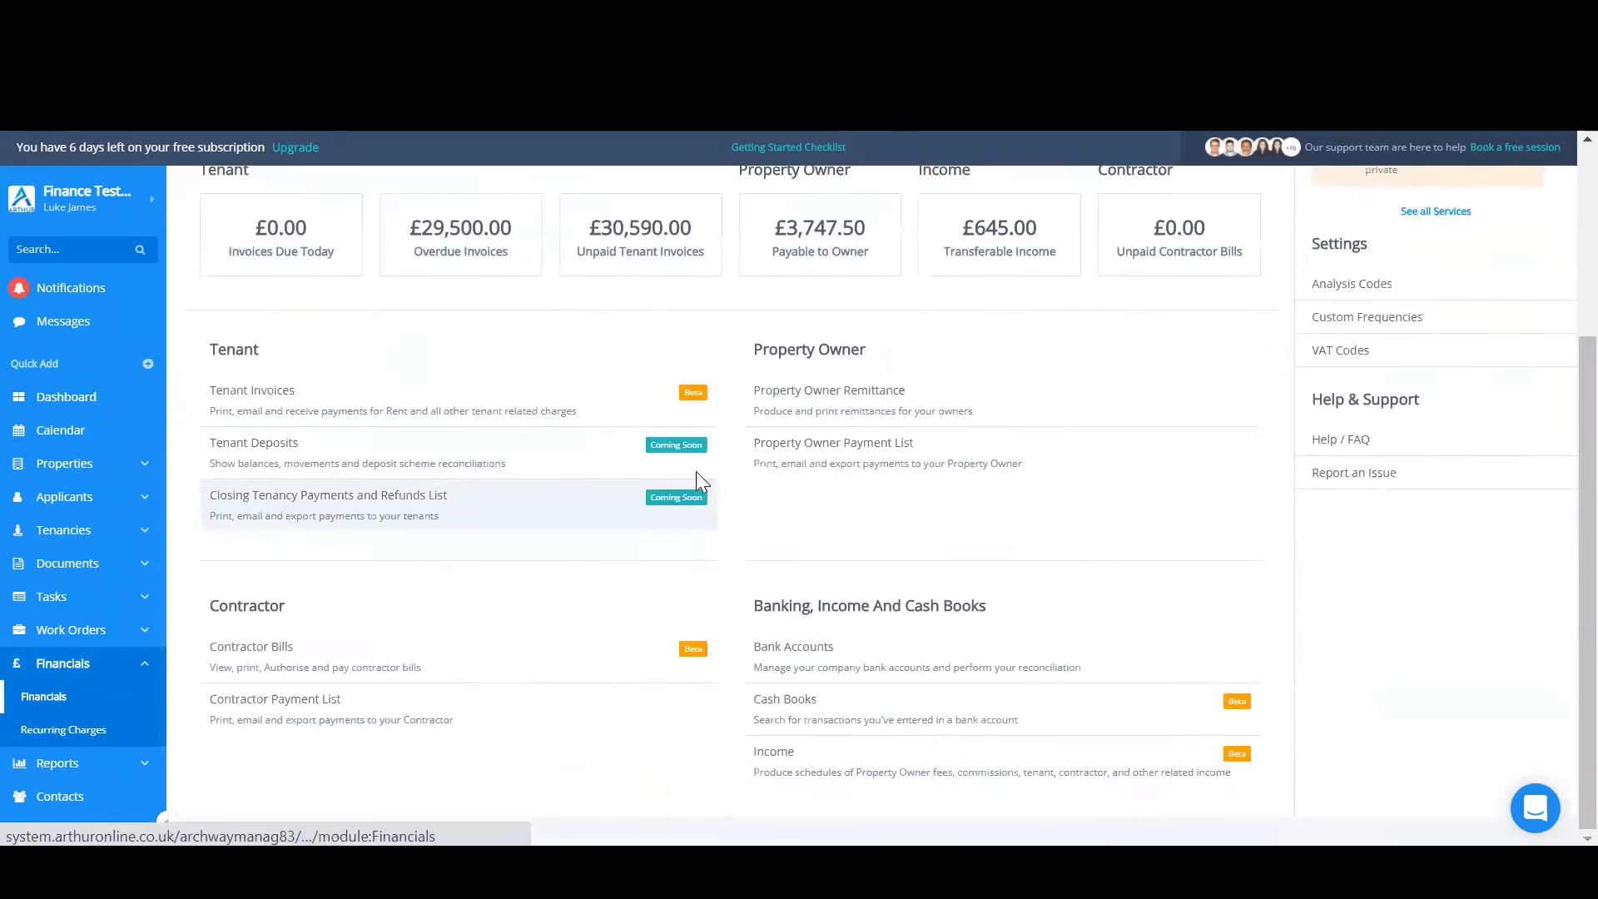
pyautogui.click(871, 664)
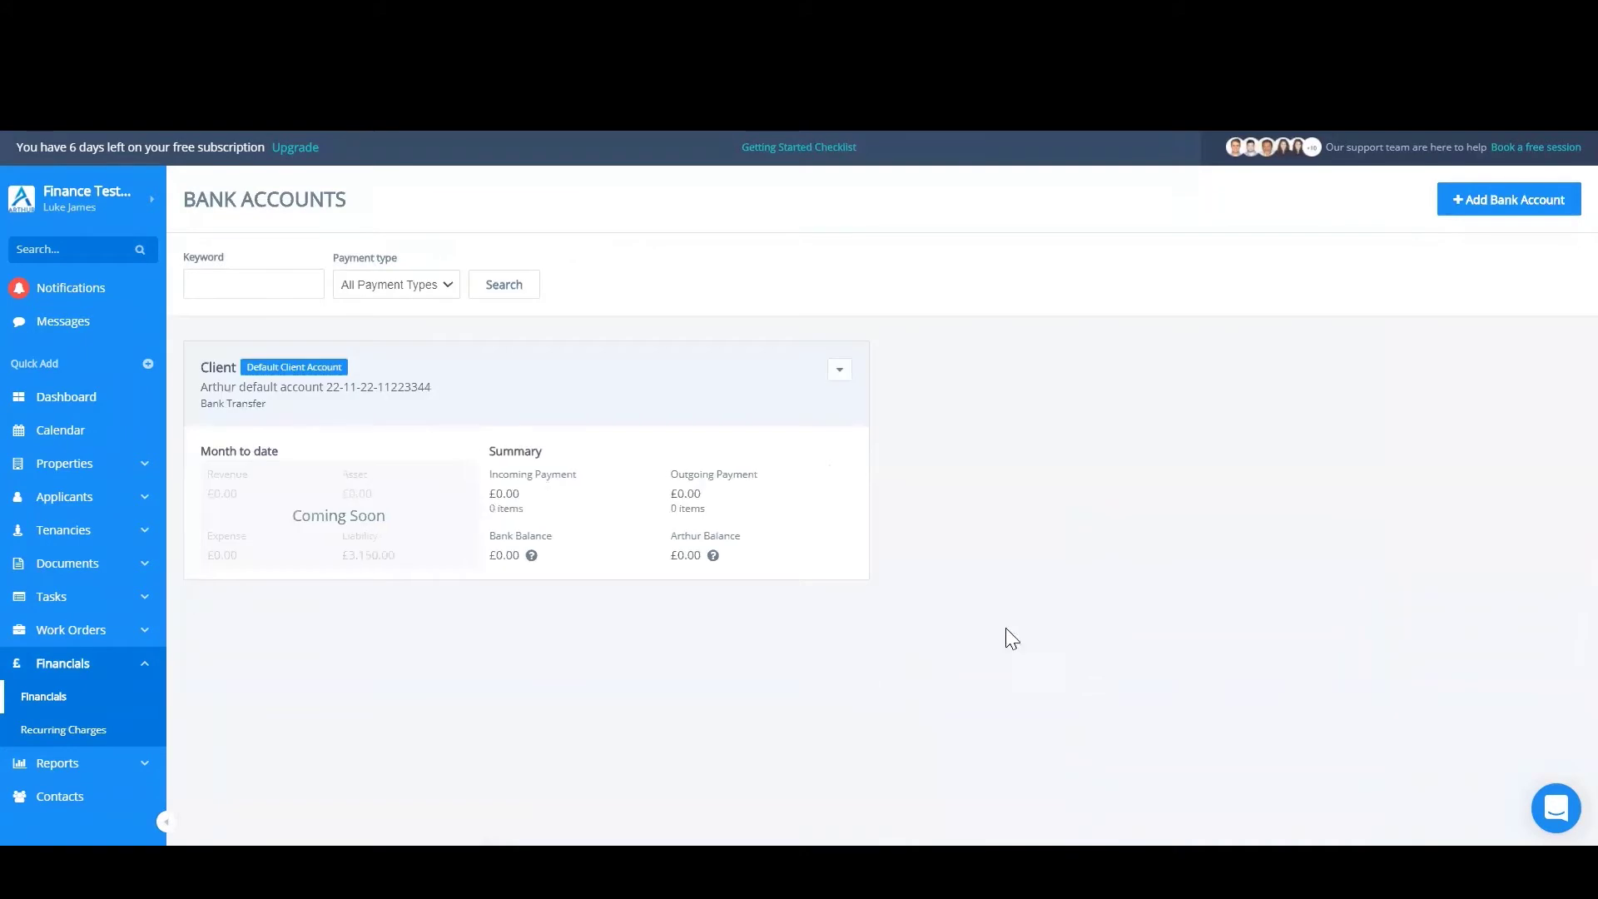
pyautogui.click(1461, 201)
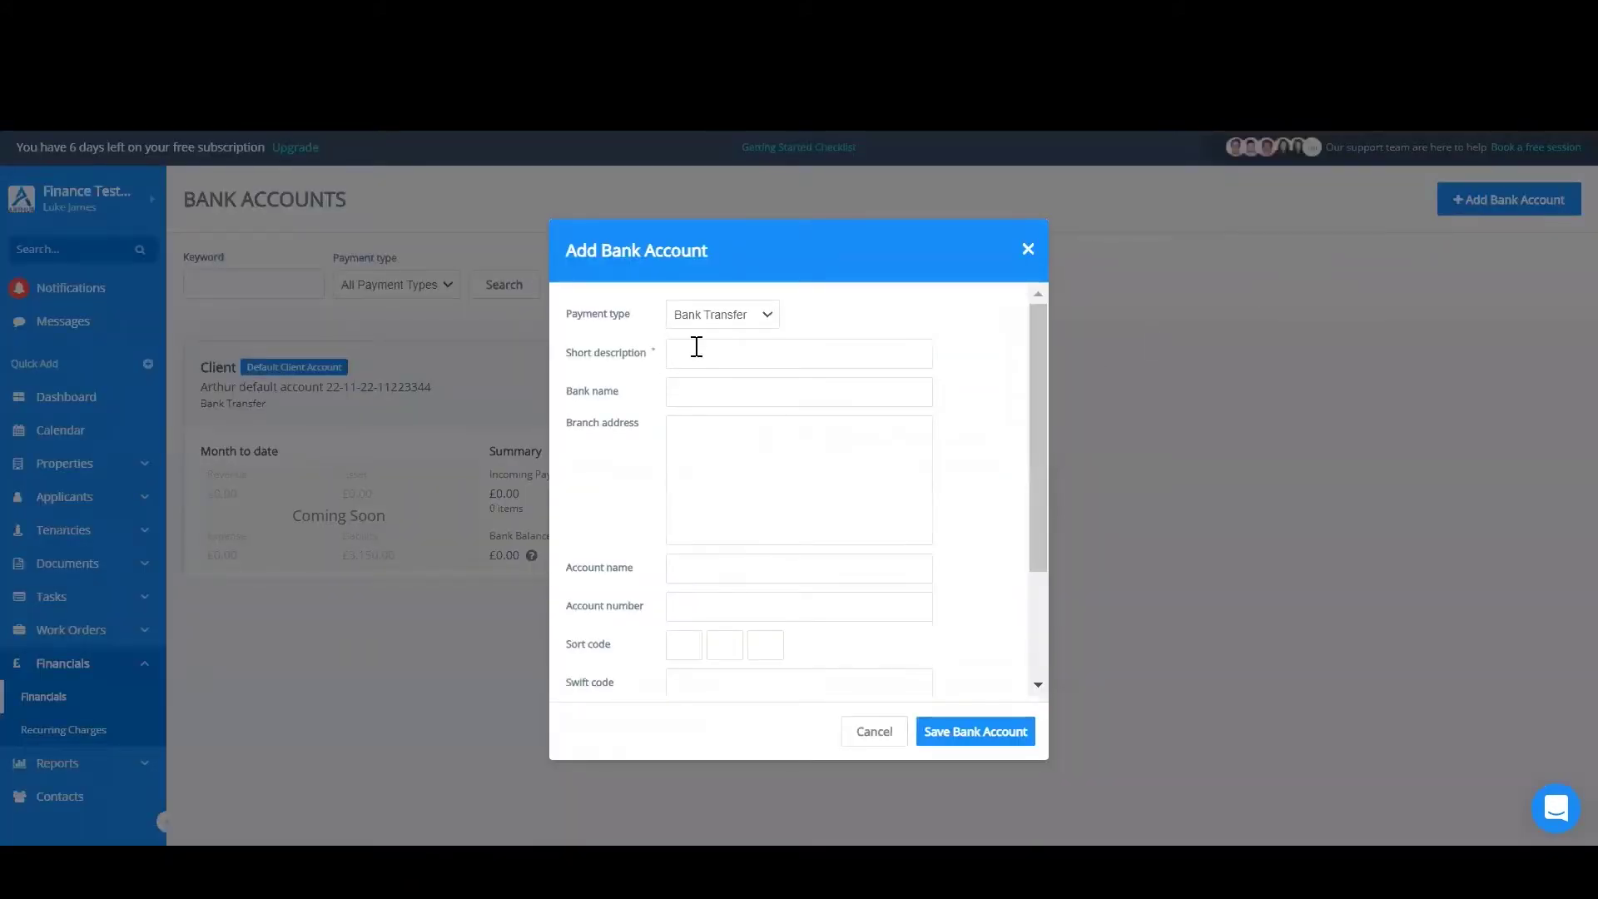
pyautogui.click(697, 347)
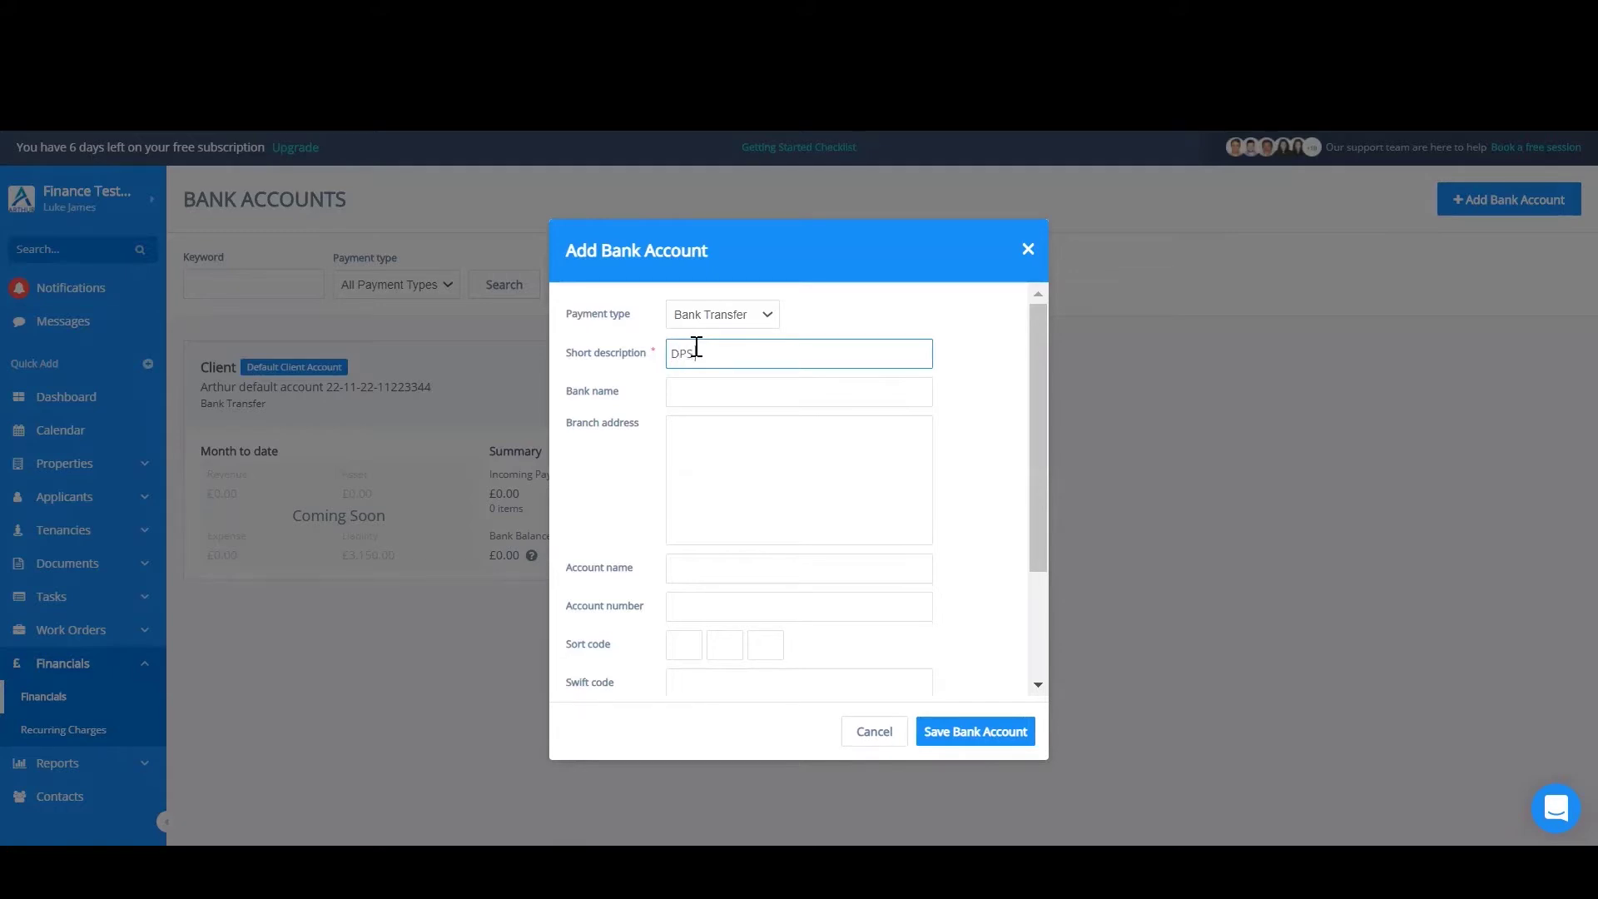
pyautogui.write('rol Account')
pyautogui.scroll(-2, 760, 442)
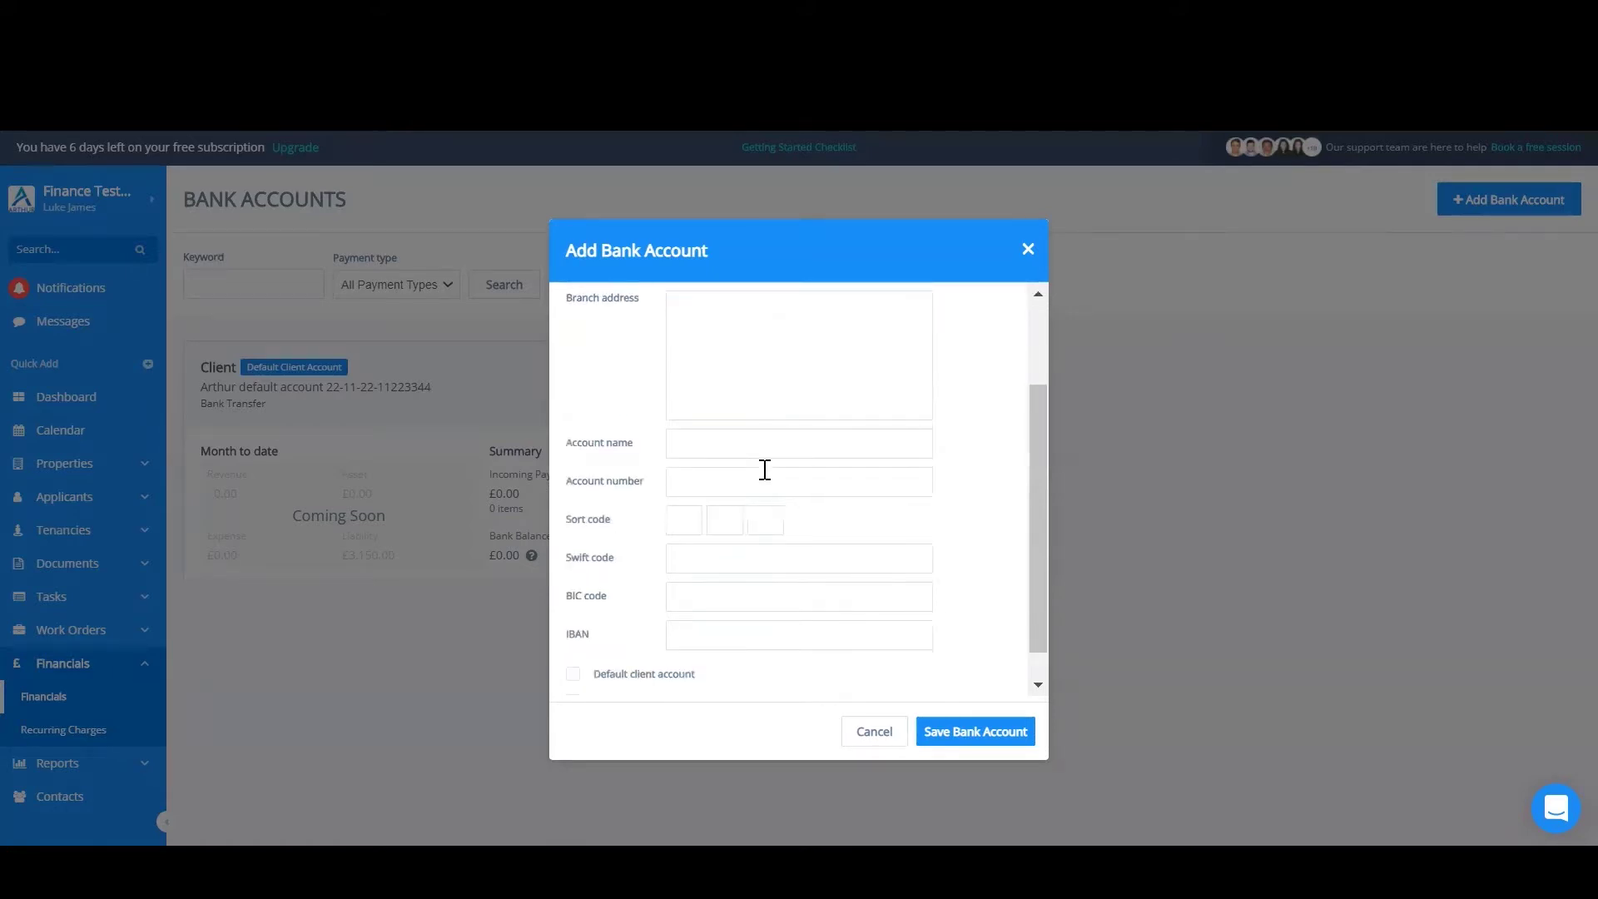
pyautogui.click(723, 489)
pyautogui.write('000000000')
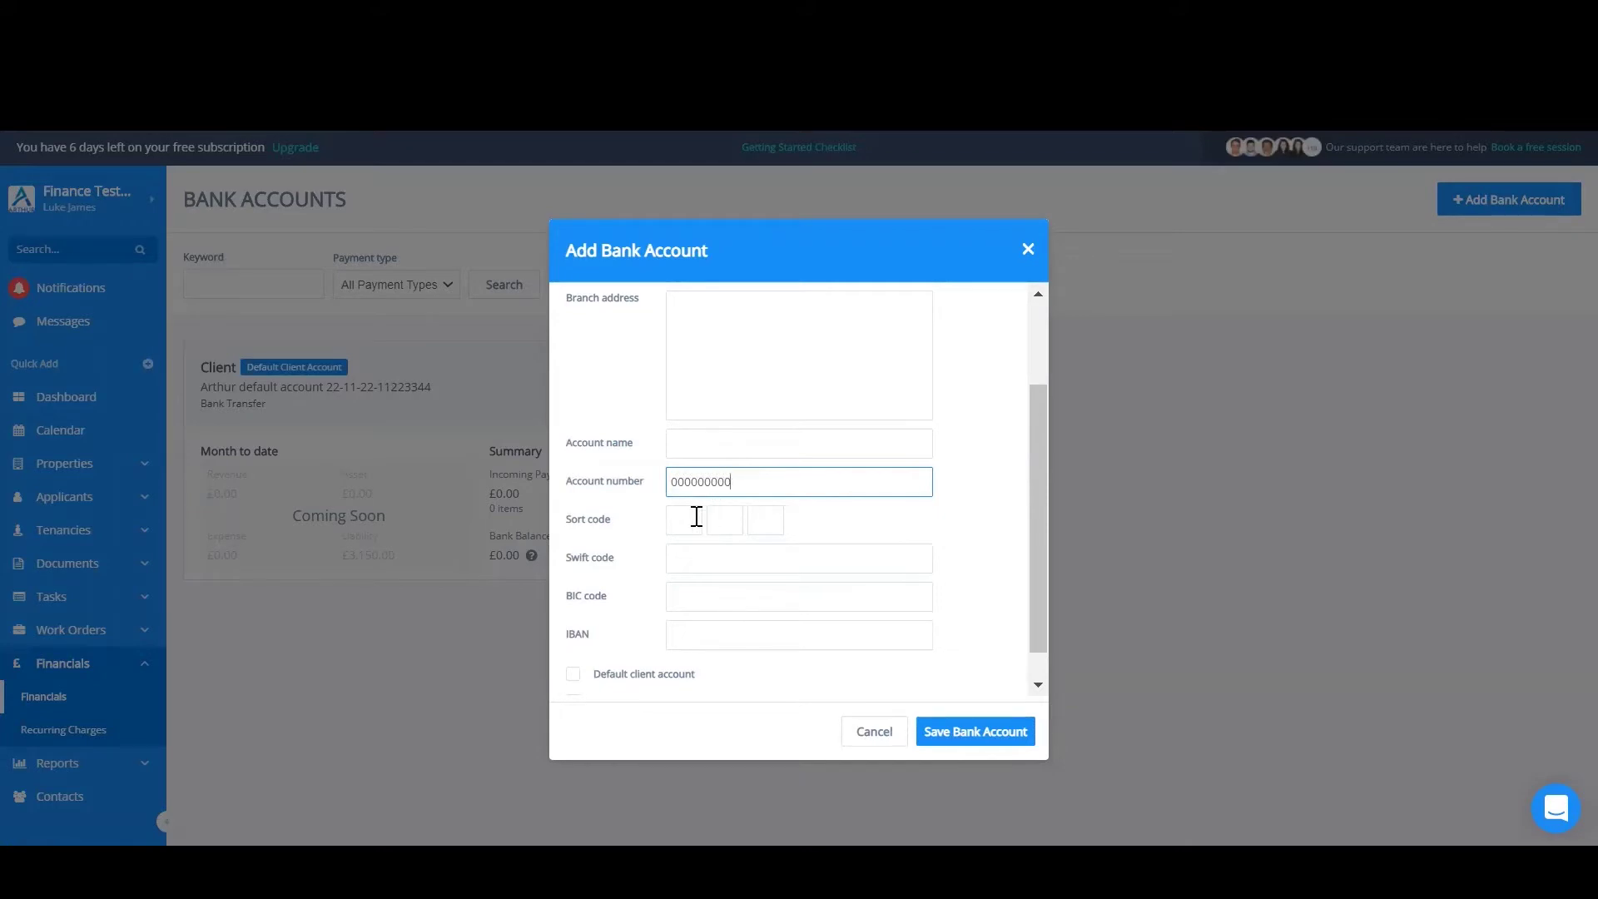
# Step: Fill in a placeholder zero sort code and save the DPS Control bank account
pyautogui.click(703, 517)
pyautogui.click(720, 519)
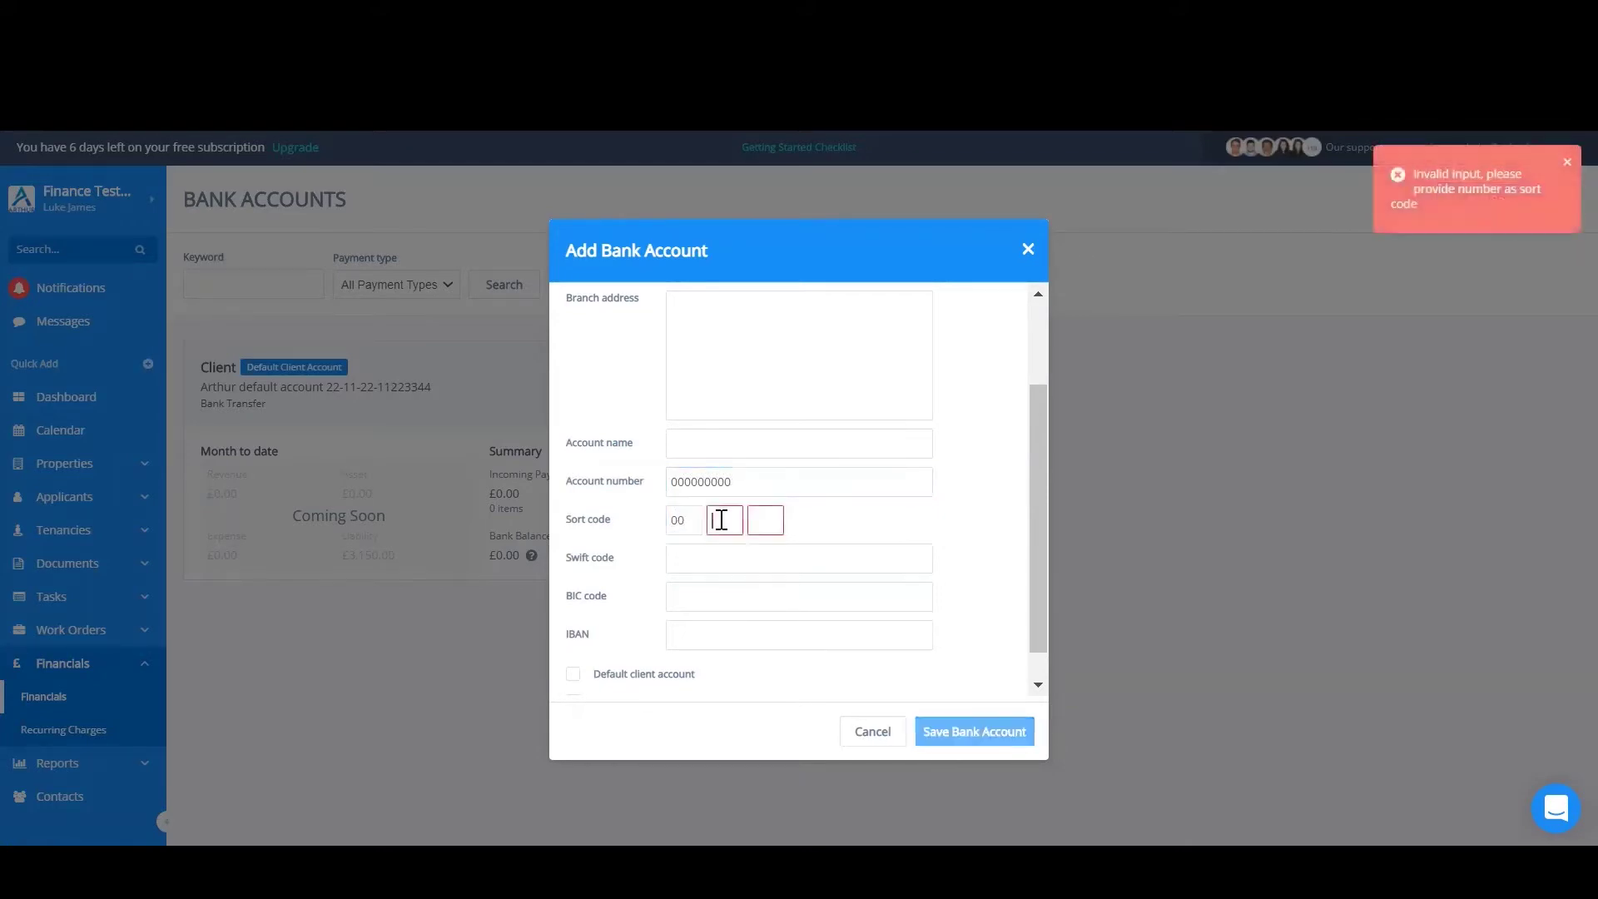
pyautogui.write('00')
pyautogui.click(753, 517)
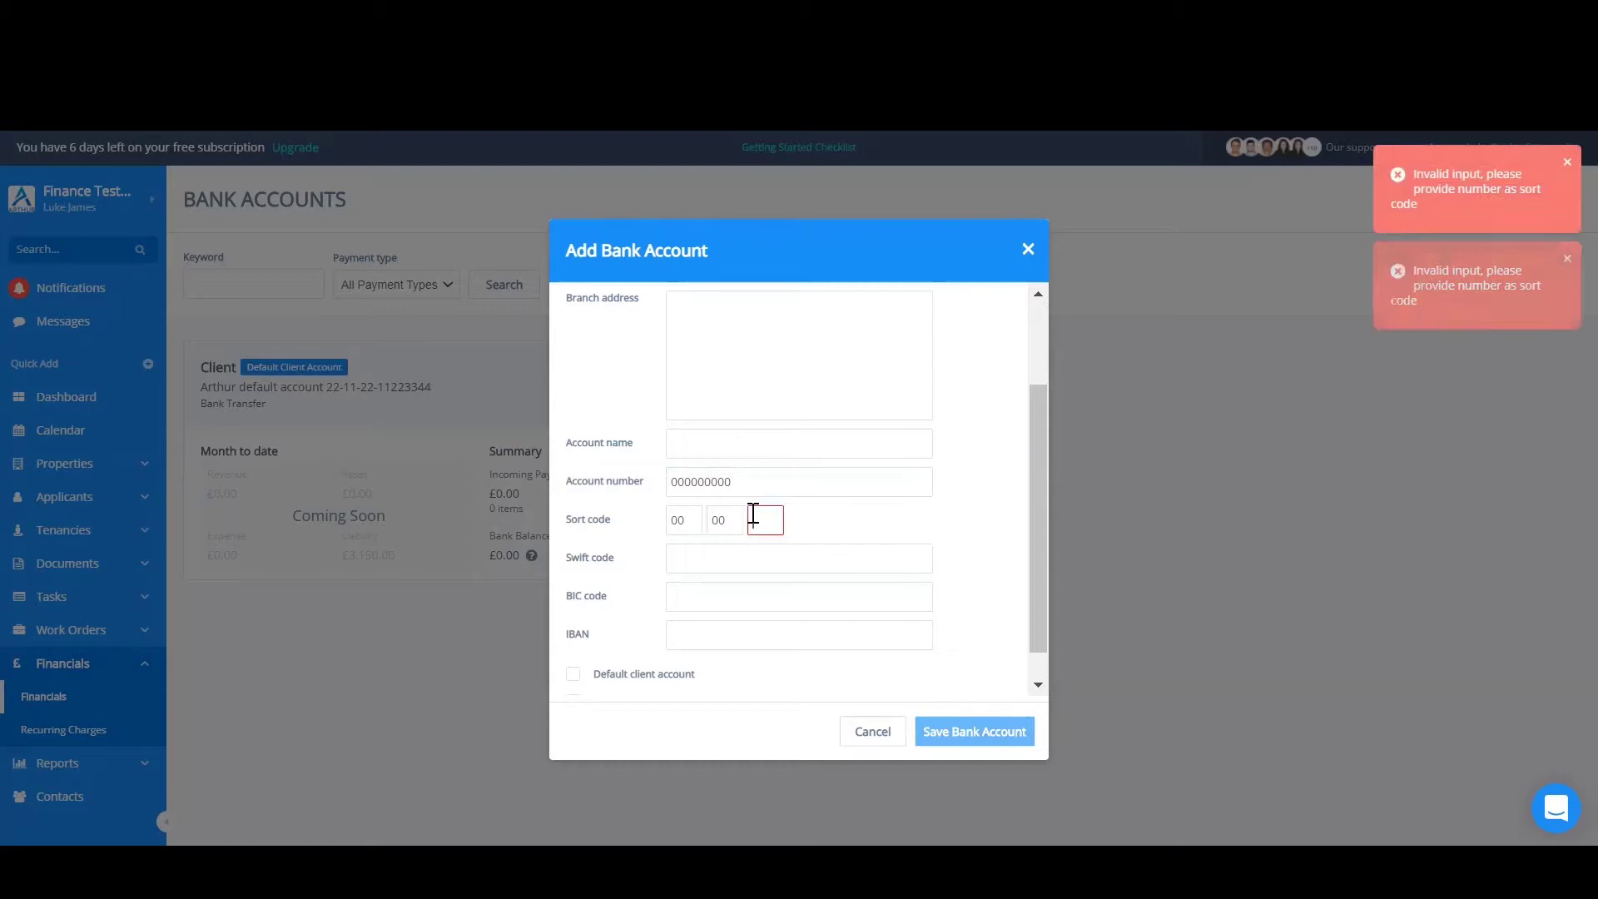
pyautogui.write('00')
pyautogui.scroll(-1, 866, 621)
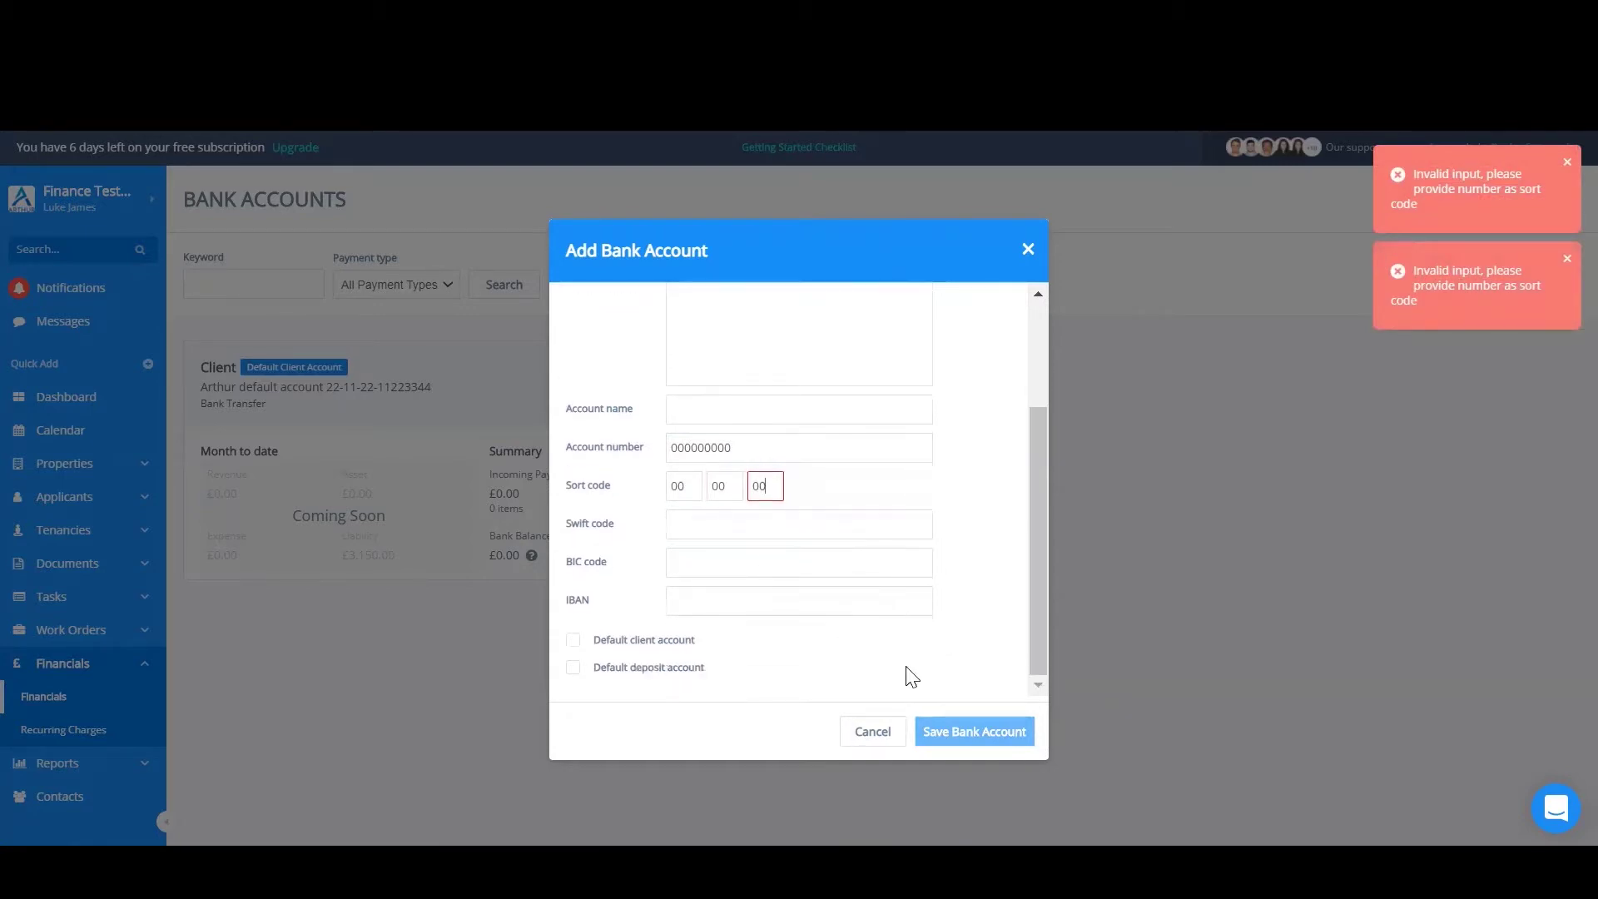
pyautogui.click(964, 731)
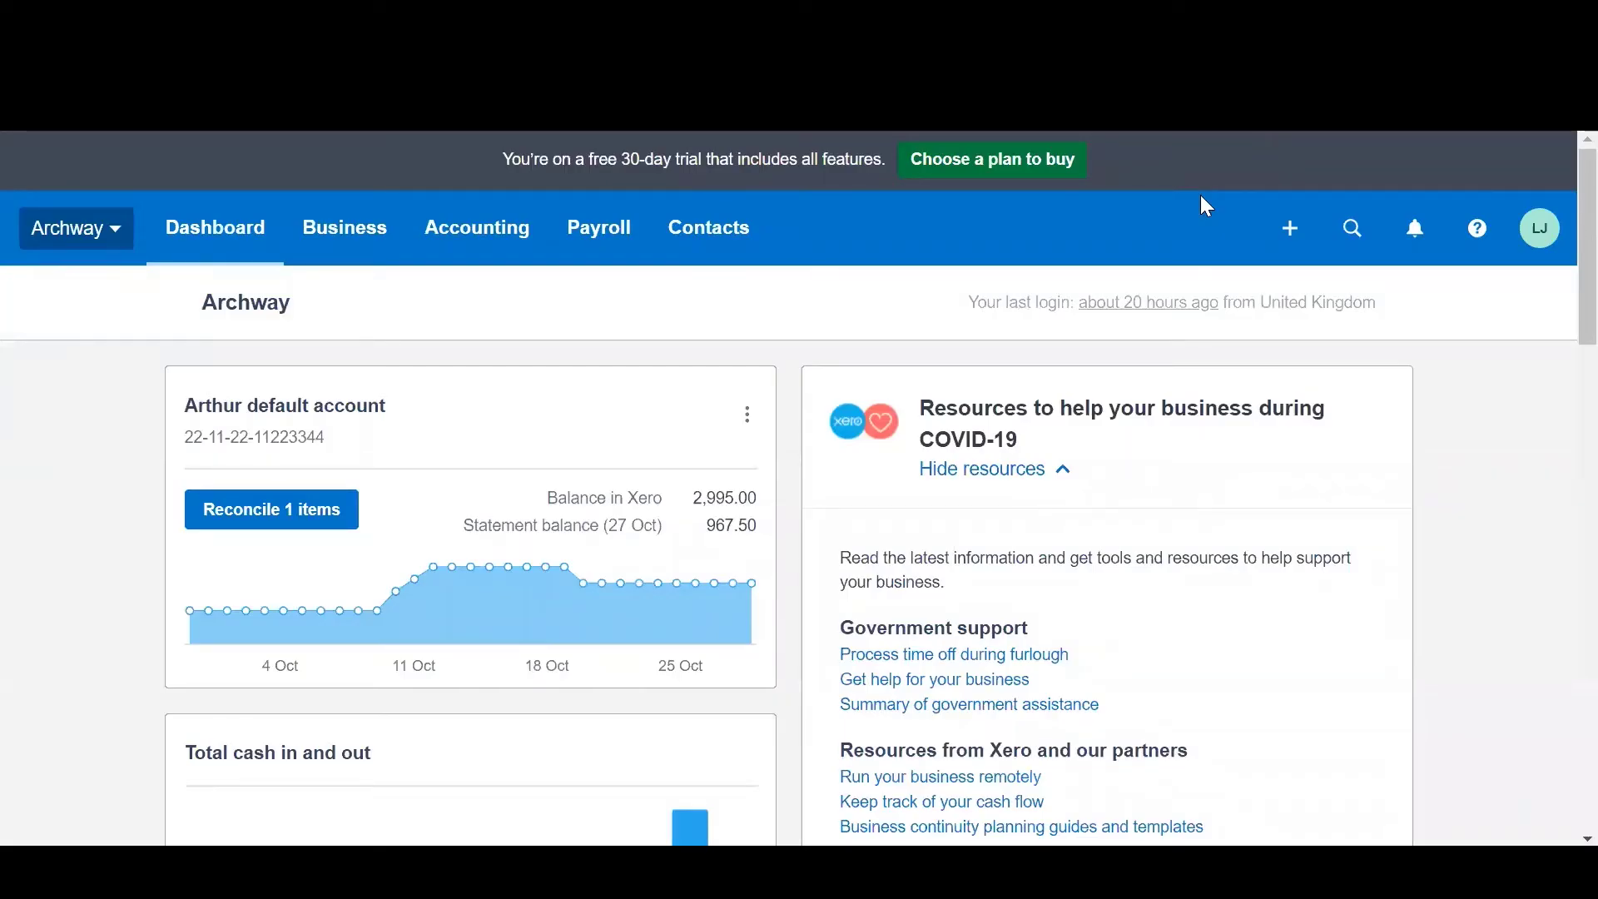
# Step: Open Xero's Chart of accounts from the Accounting menu
pyautogui.click(511, 251)
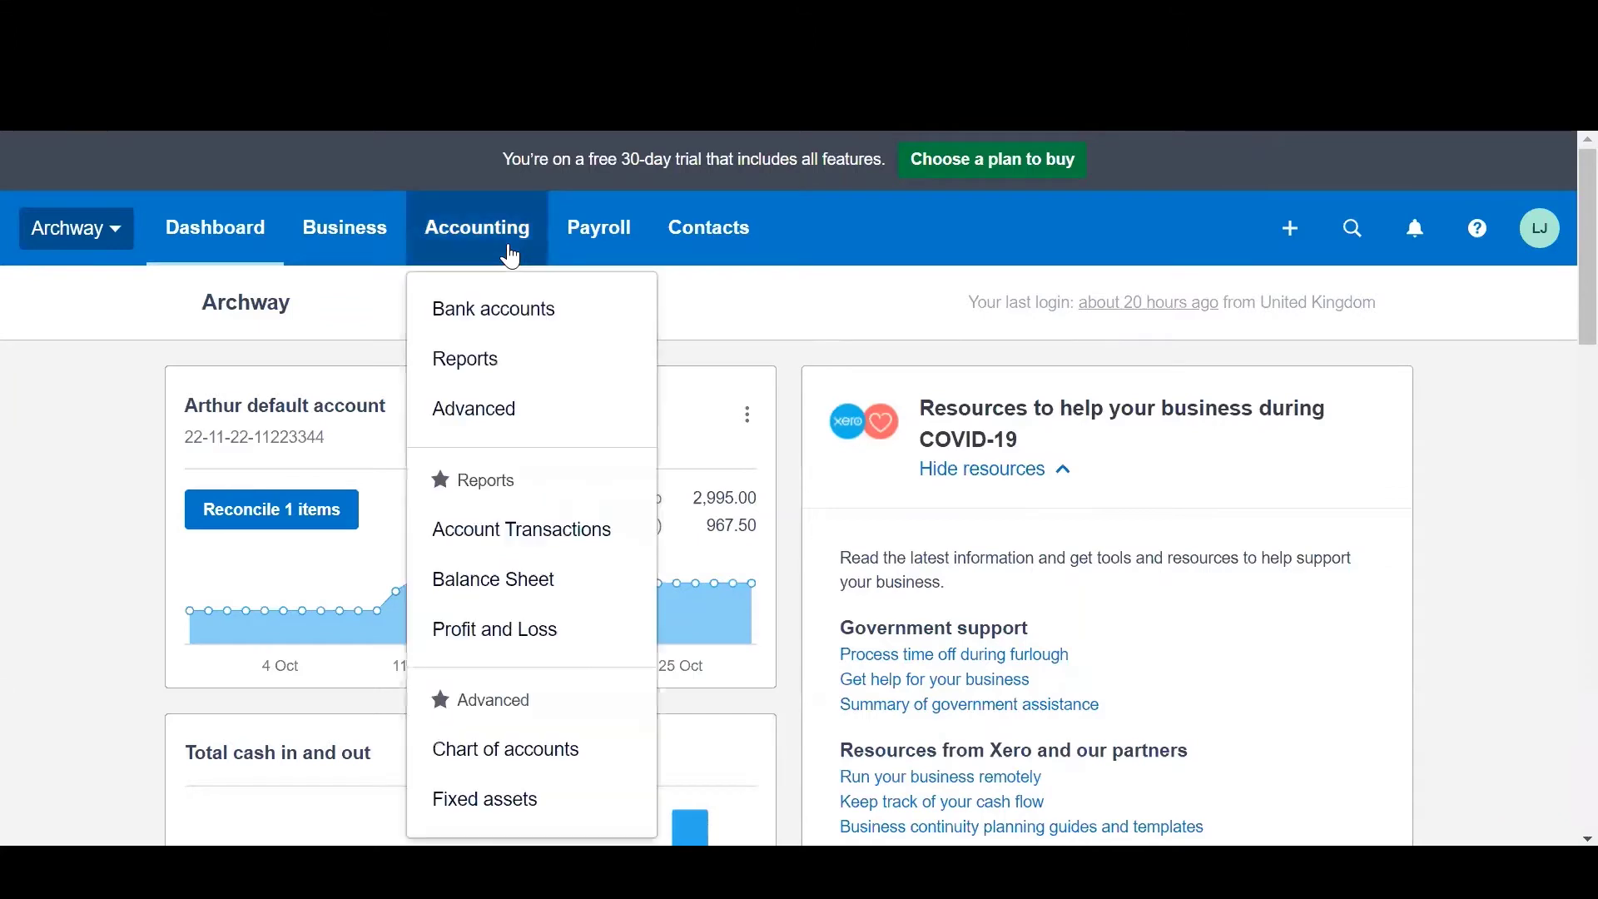
pyautogui.click(533, 749)
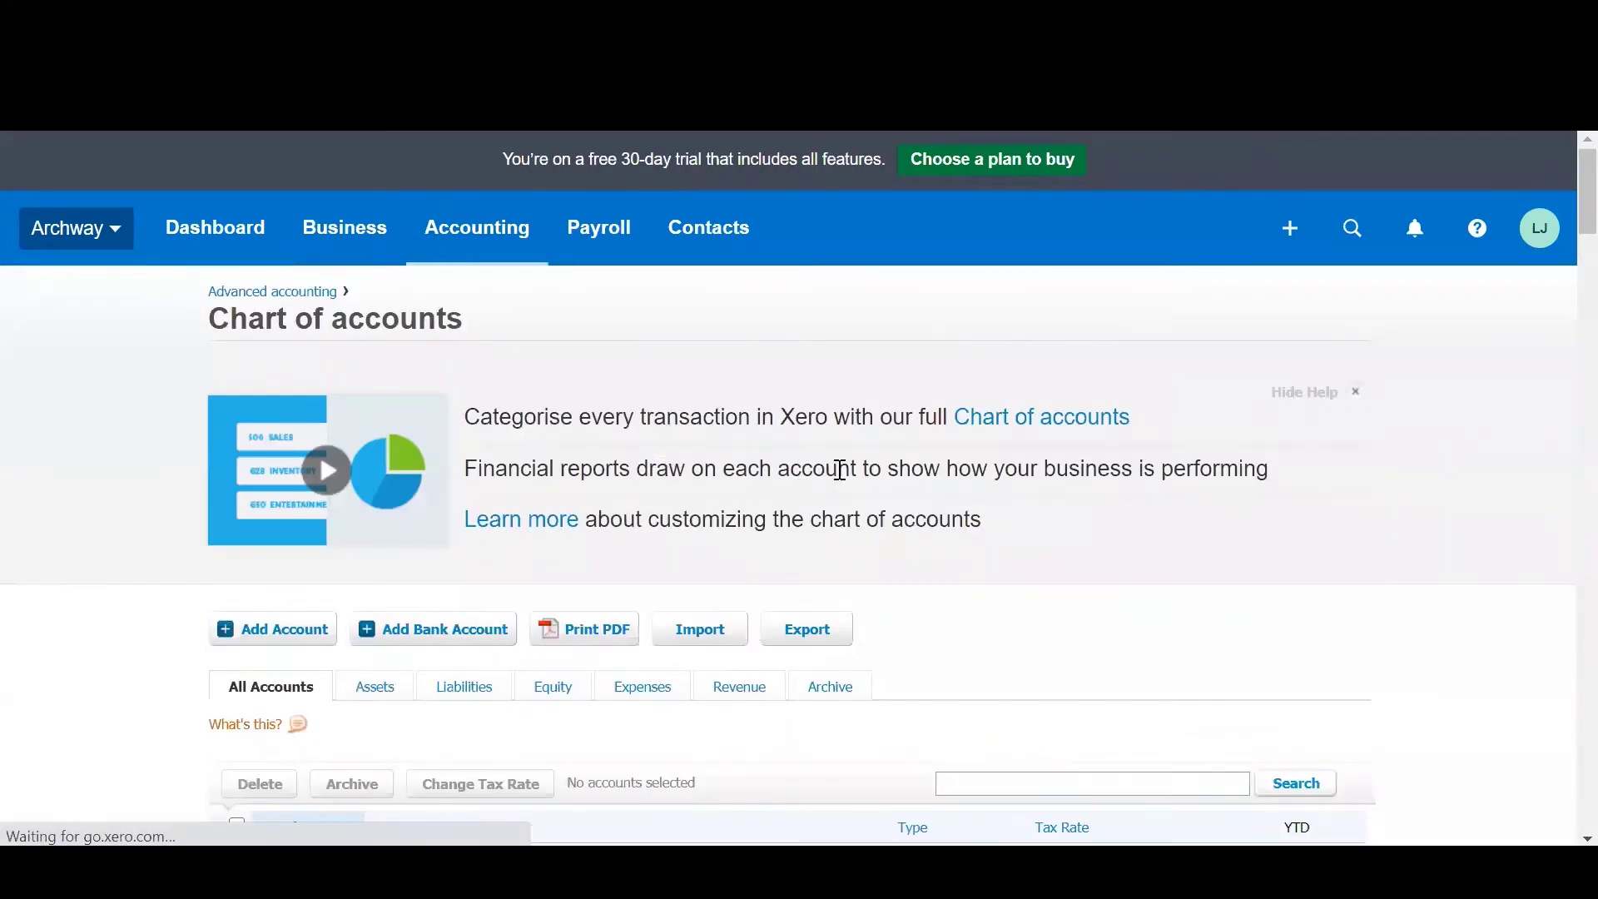
pyautogui.scroll(-3, 840, 470)
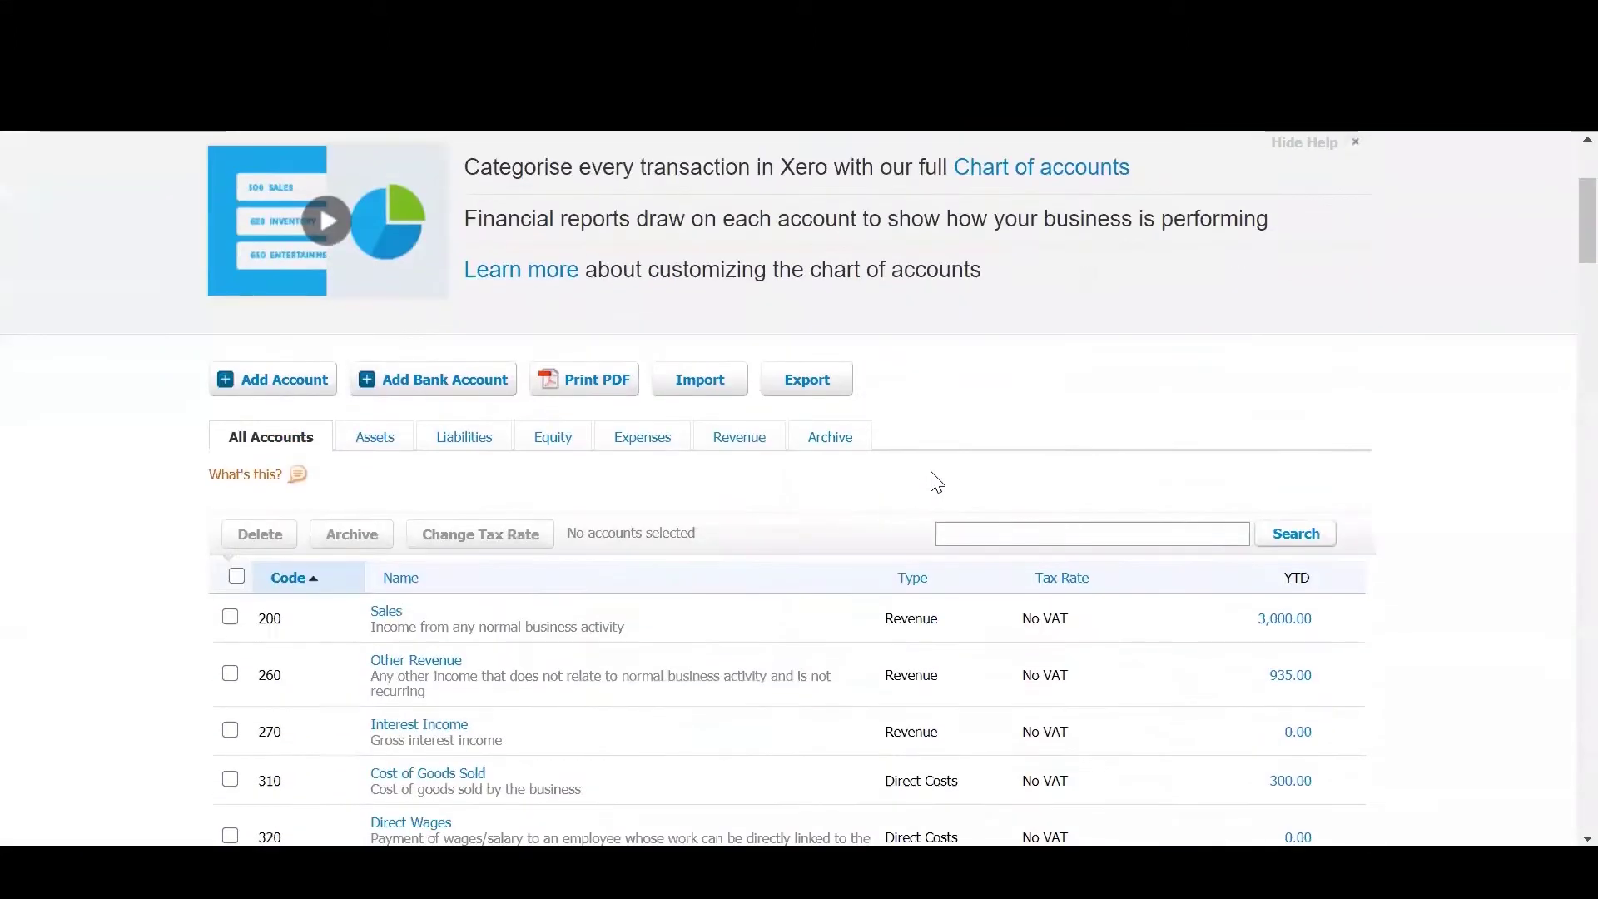
# Step: Create Current Liability account DPS-C 'DPS Control', on the dashboard watchlist with payments enabled
pyautogui.click(282, 387)
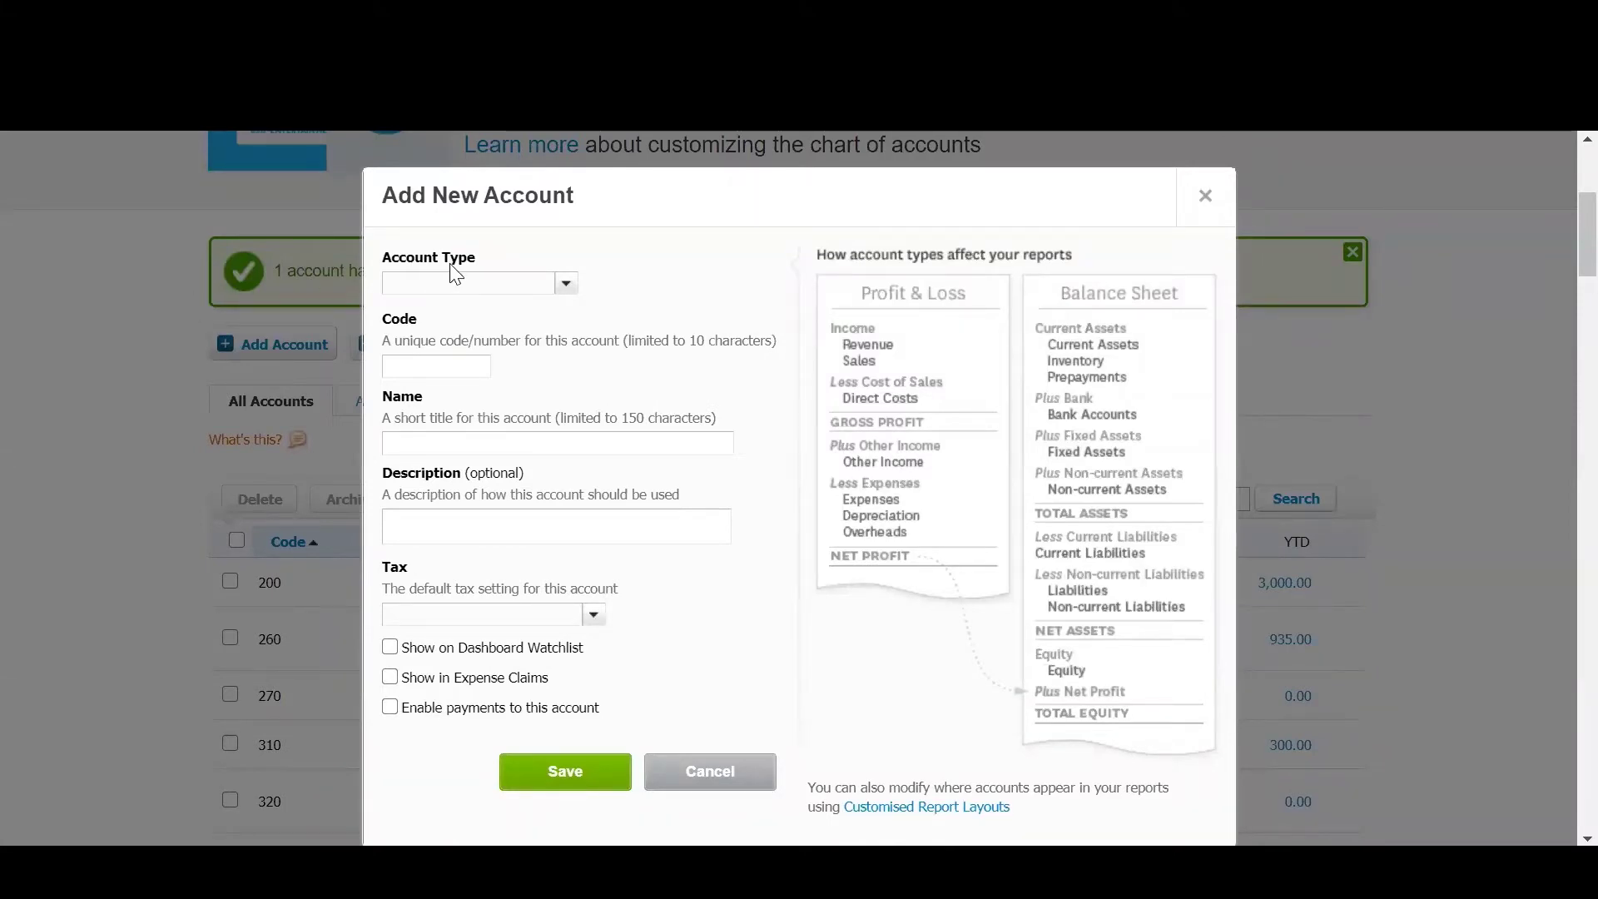
pyautogui.write('Cur')
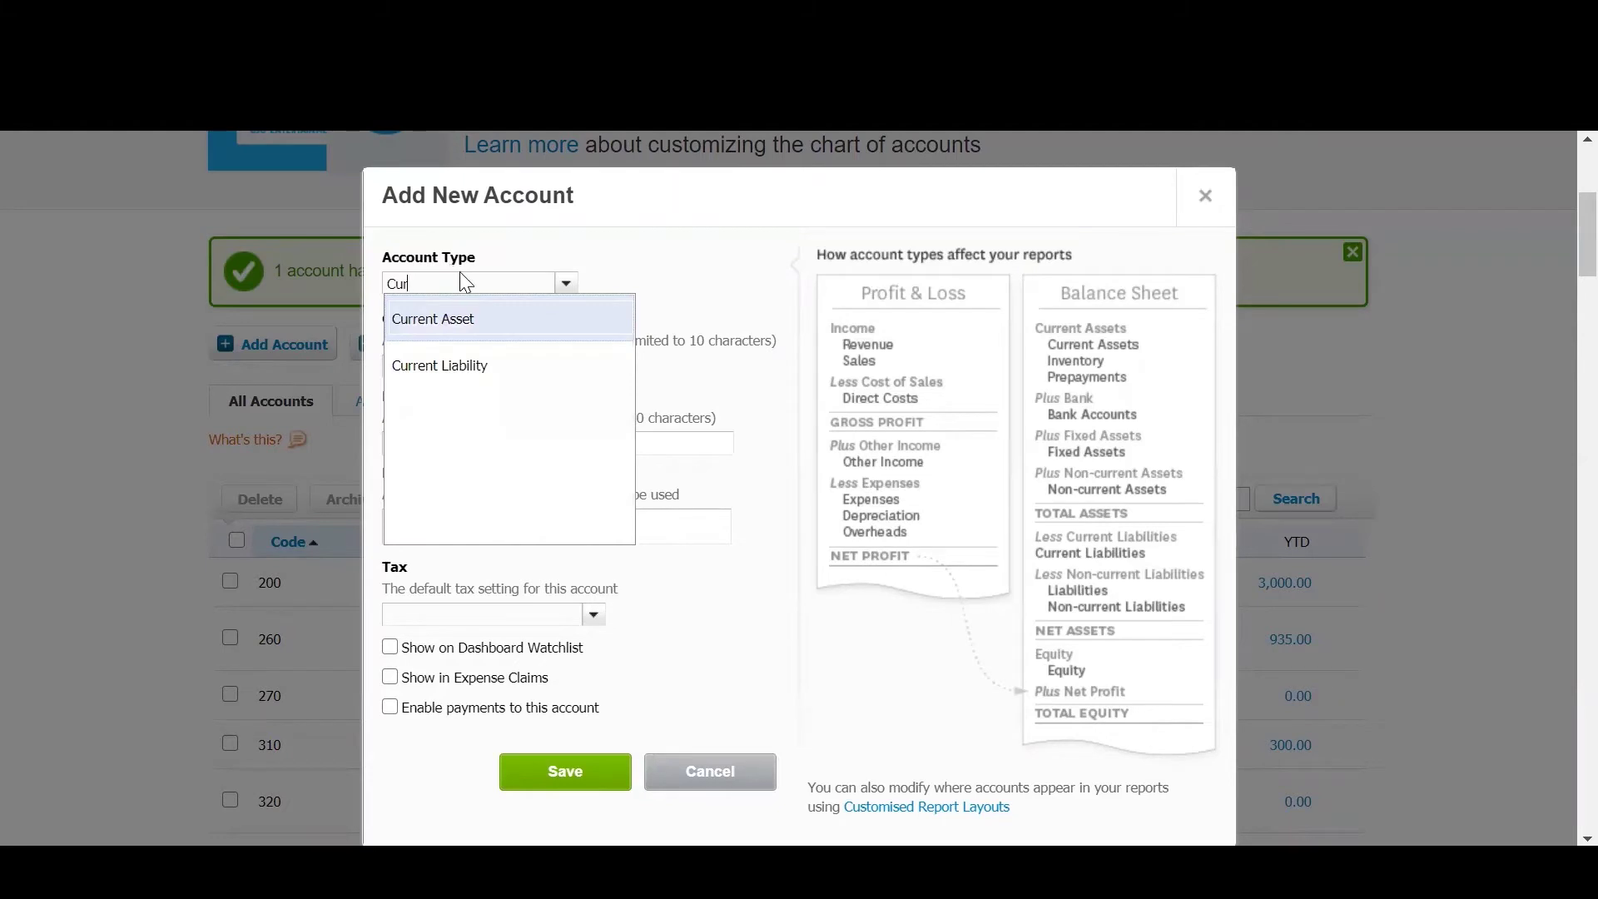
pyautogui.click(471, 363)
pyautogui.click(471, 363)
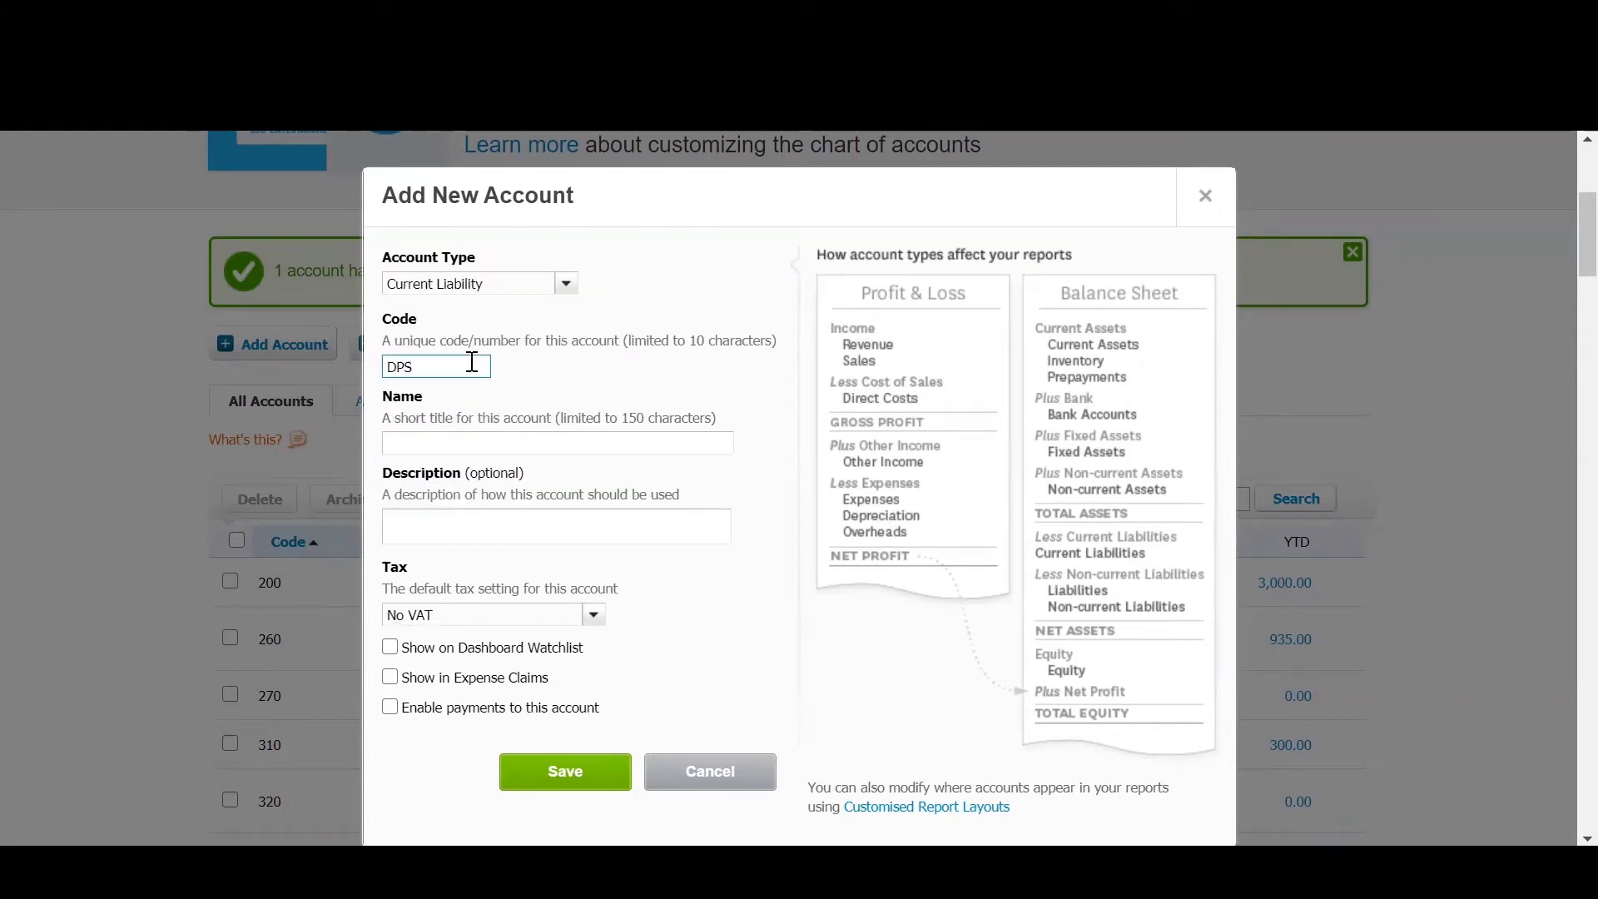
pyautogui.click(475, 445)
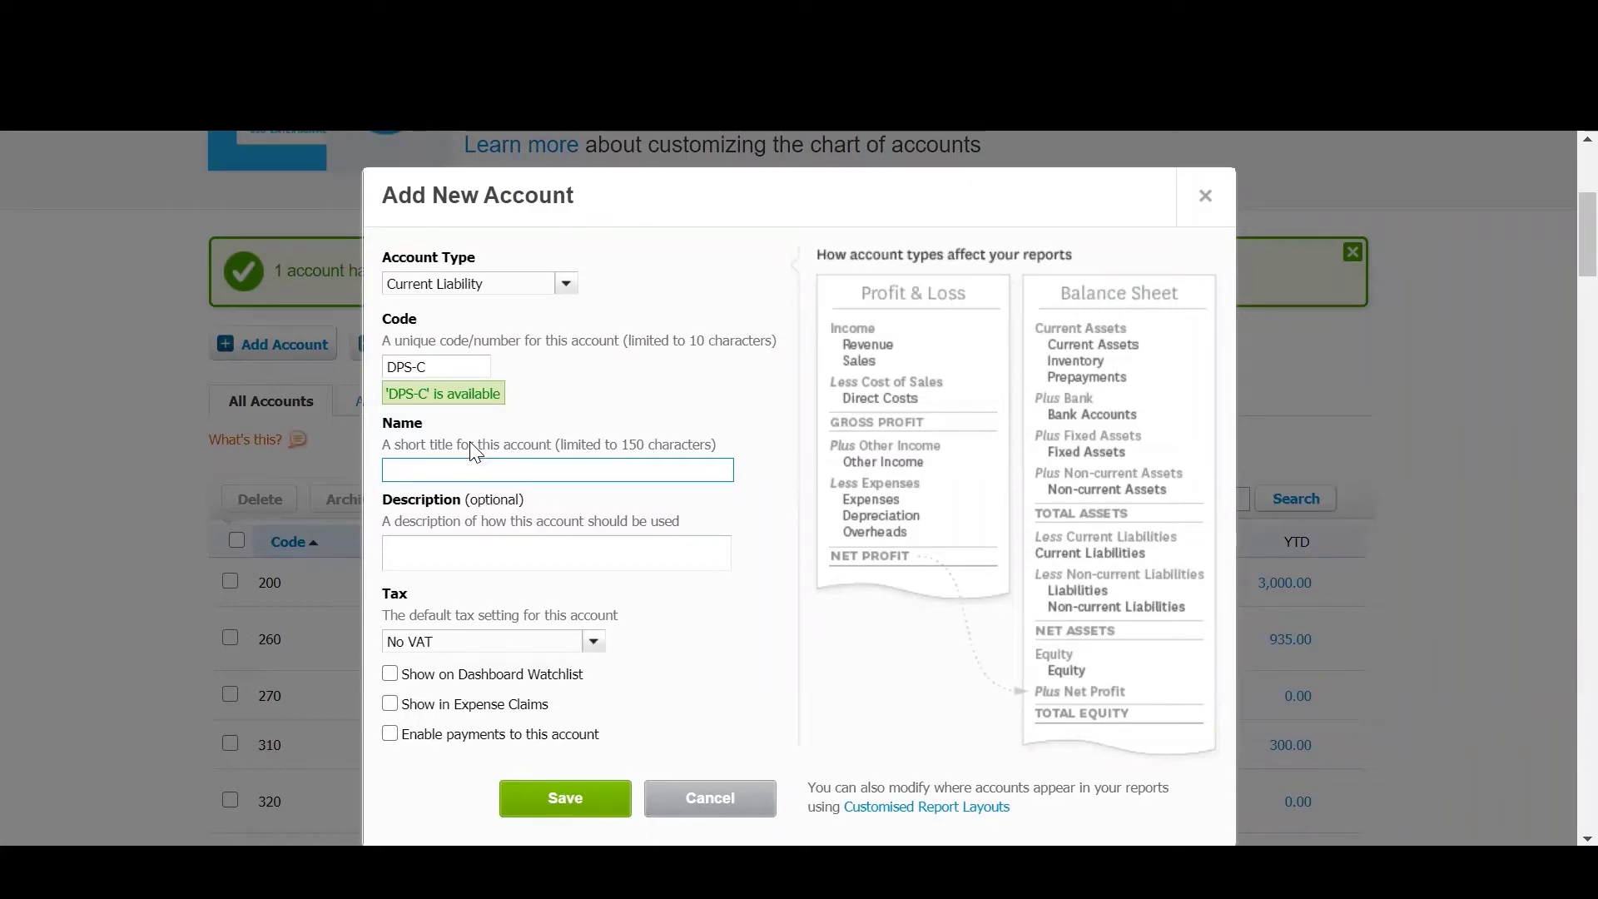
pyautogui.write('DPS Control')
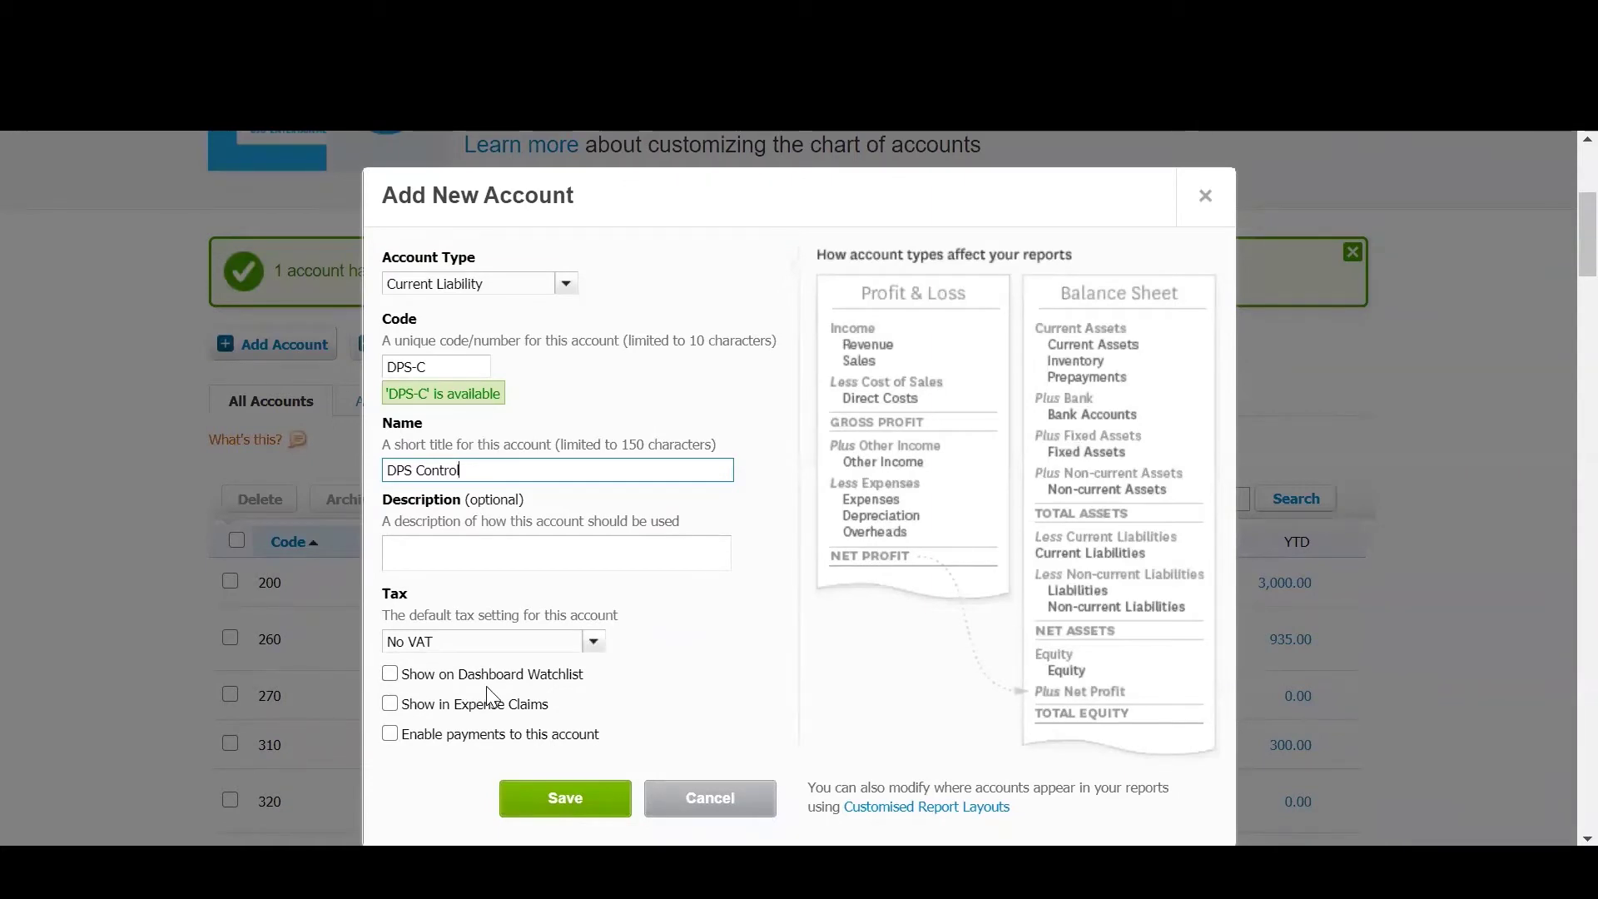
pyautogui.click(389, 675)
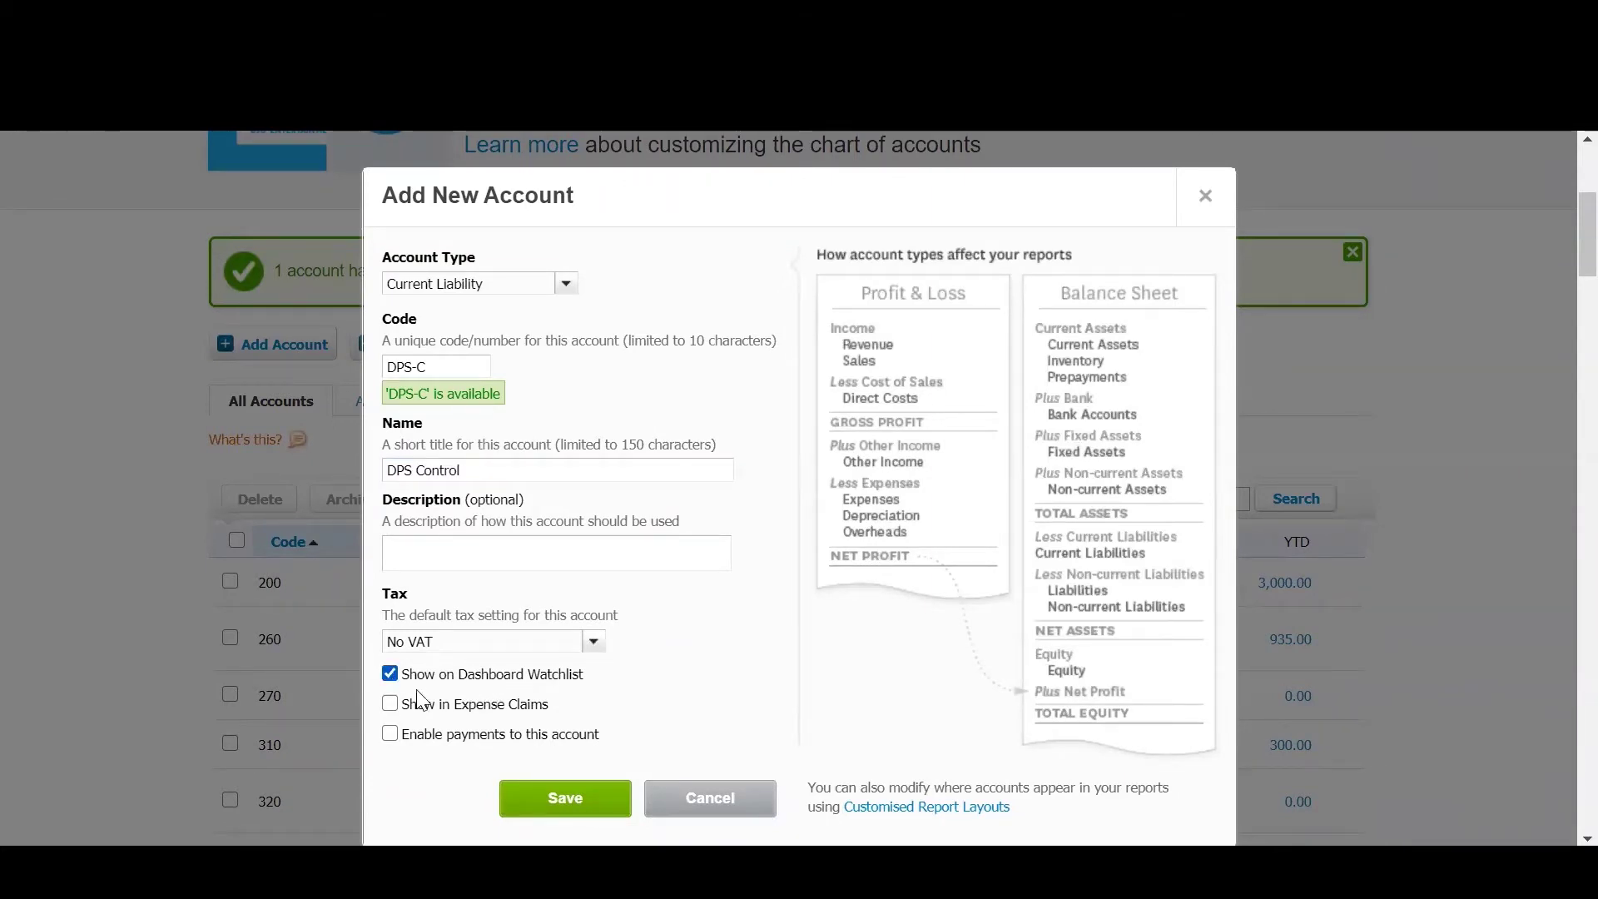
pyautogui.click(390, 733)
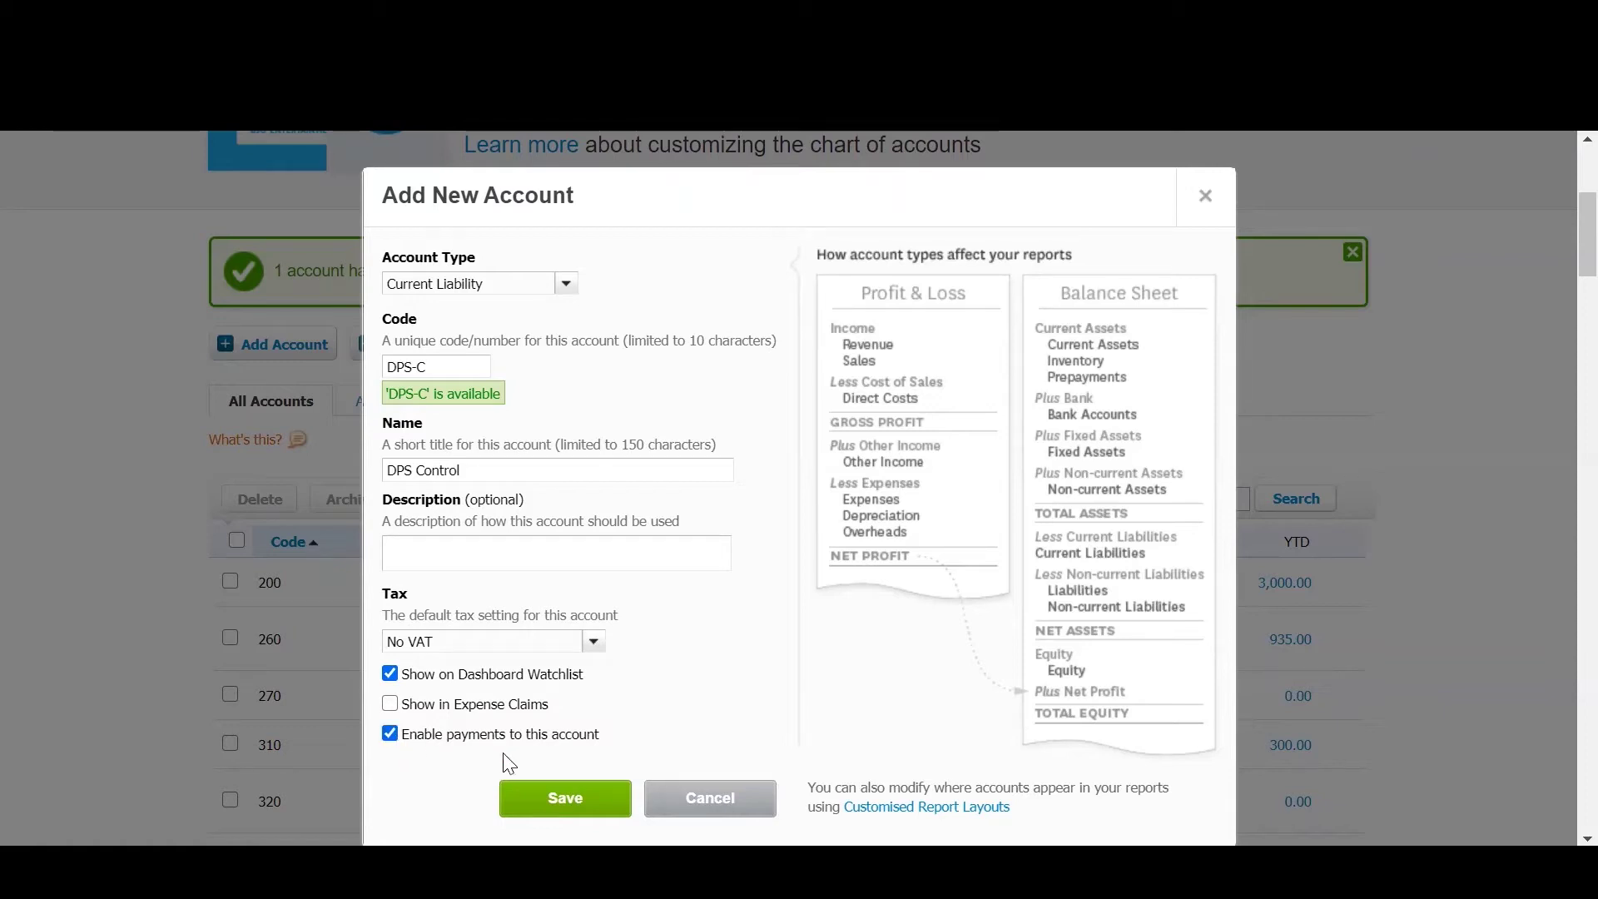
pyautogui.click(582, 808)
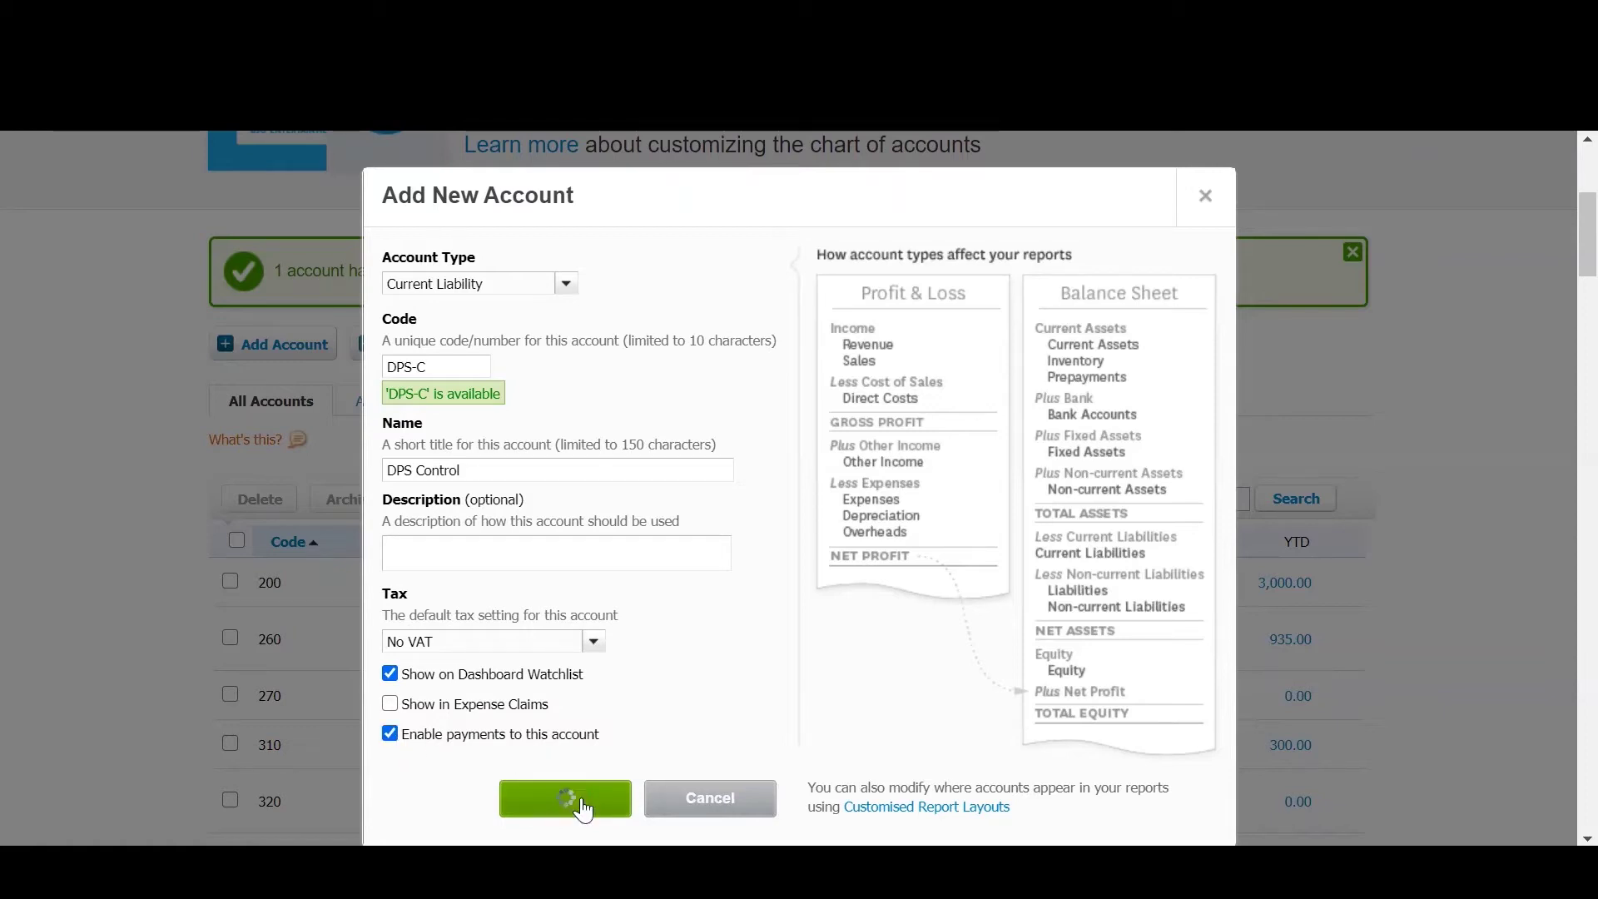
# Step: Map Arthur's DPS Control Account to Xero's DPS Control (DPS-C) under Mapping Bank Accounts
pyautogui.scroll(-5, 679, 397)
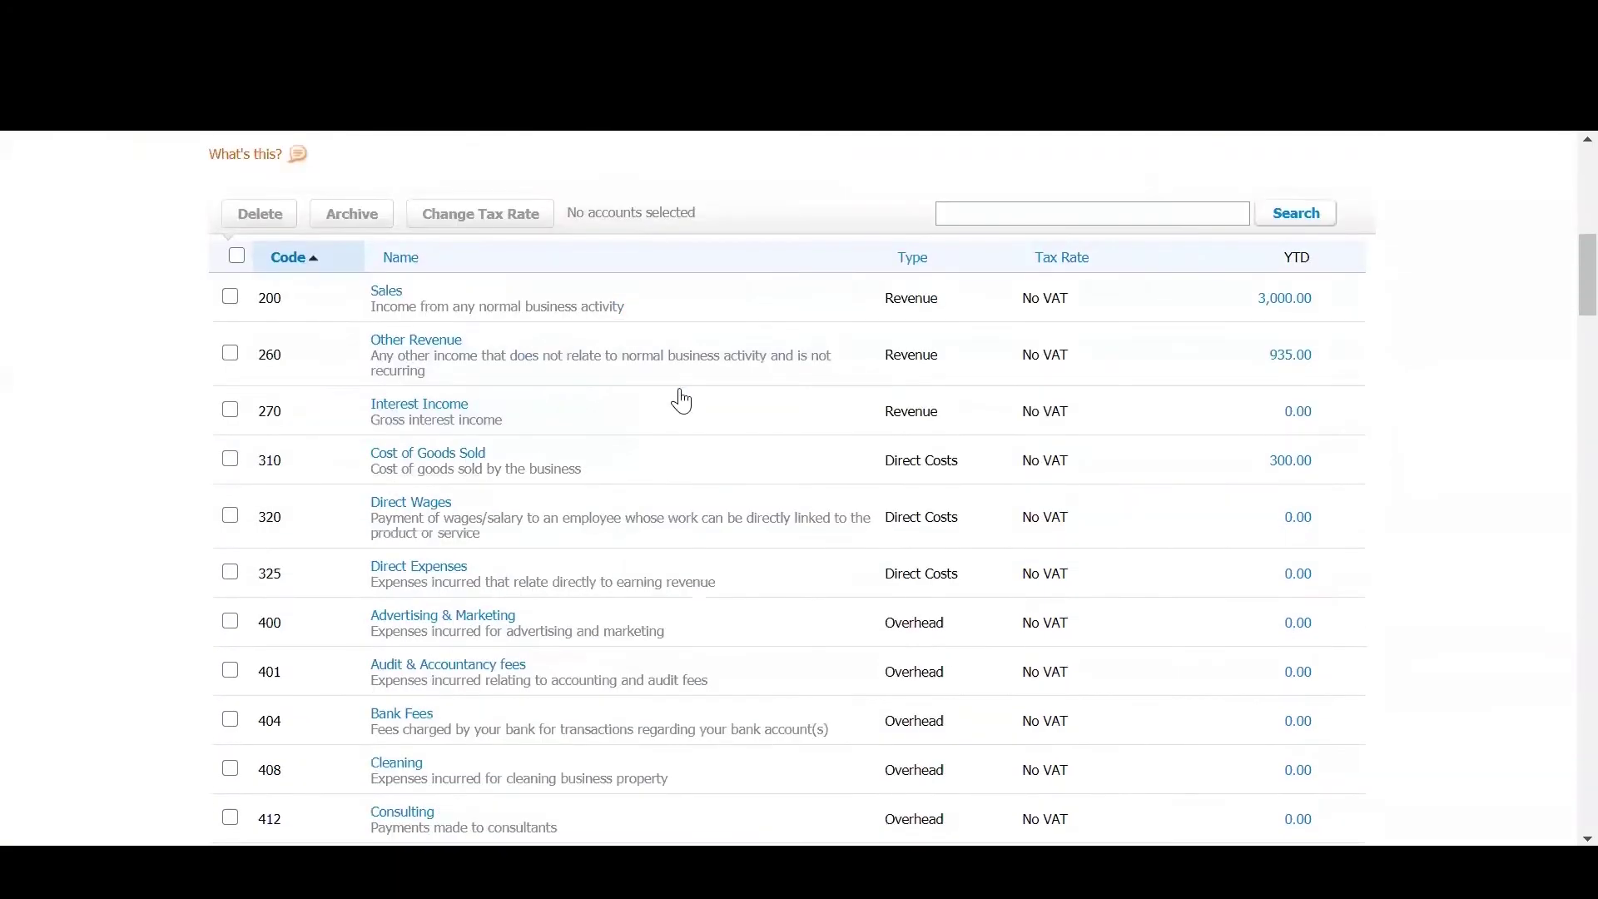
pyautogui.scroll(5, 605, 360)
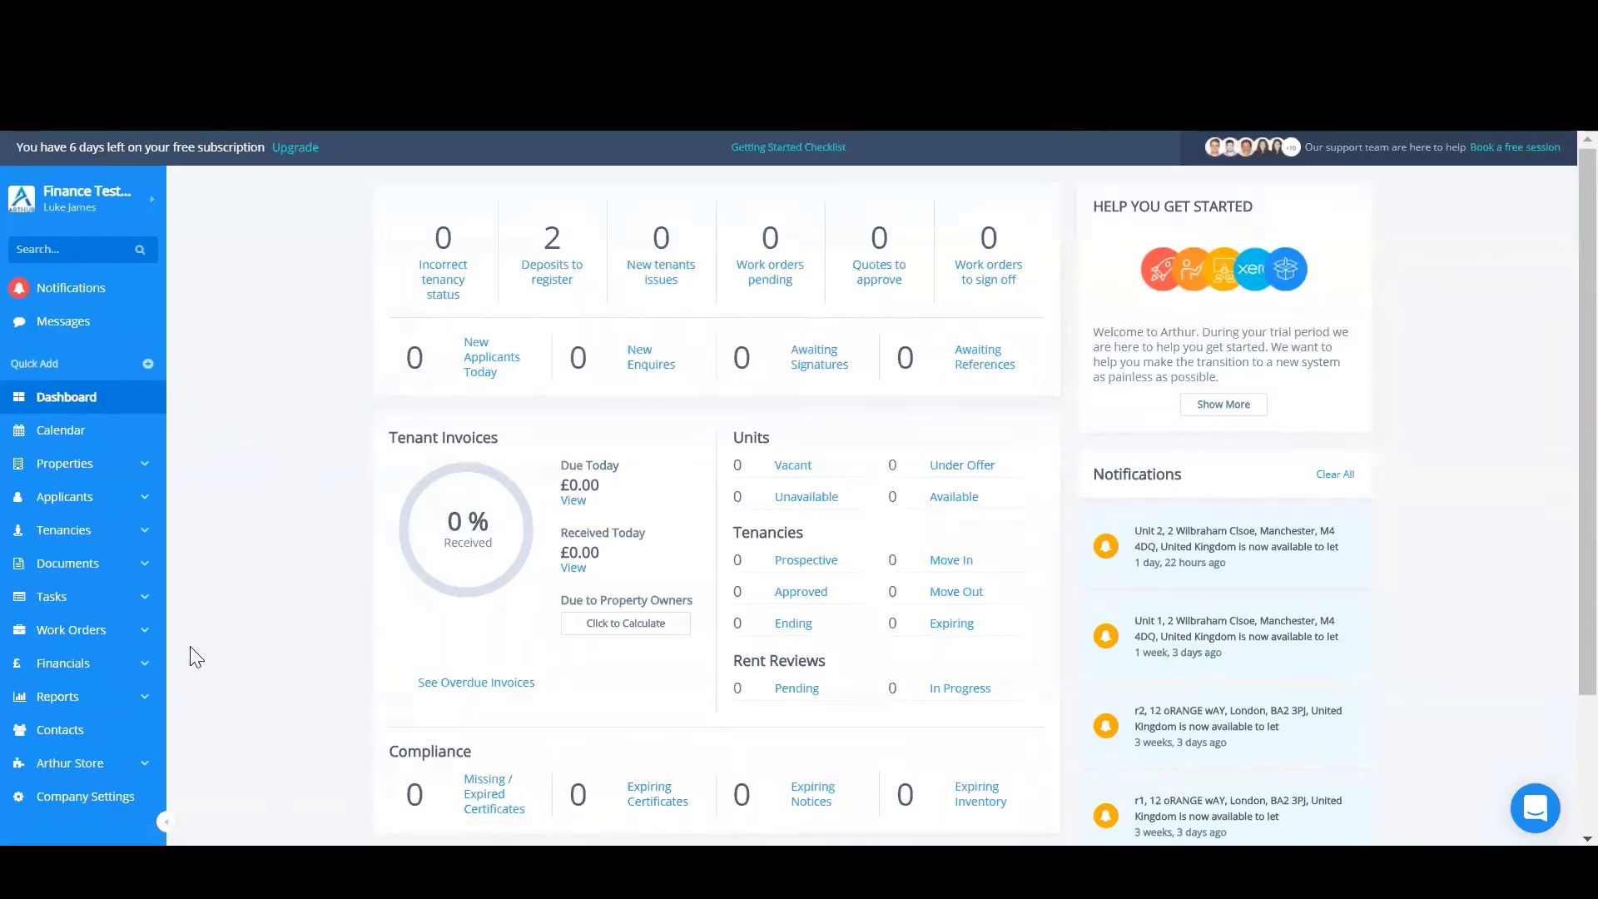
pyautogui.click(79, 670)
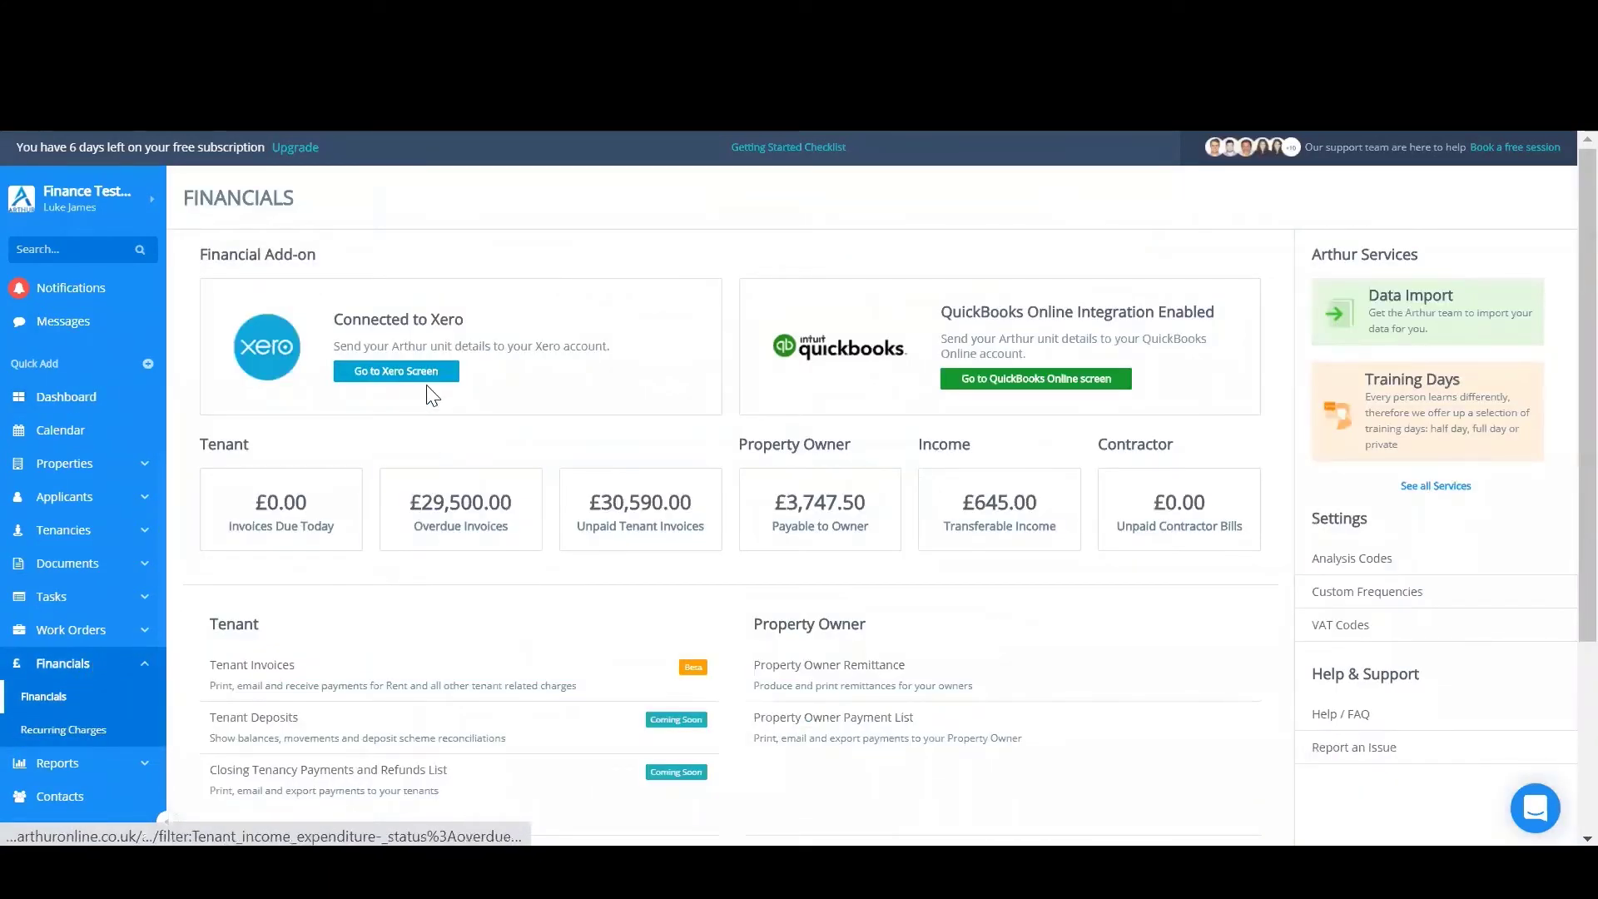
pyautogui.click(424, 377)
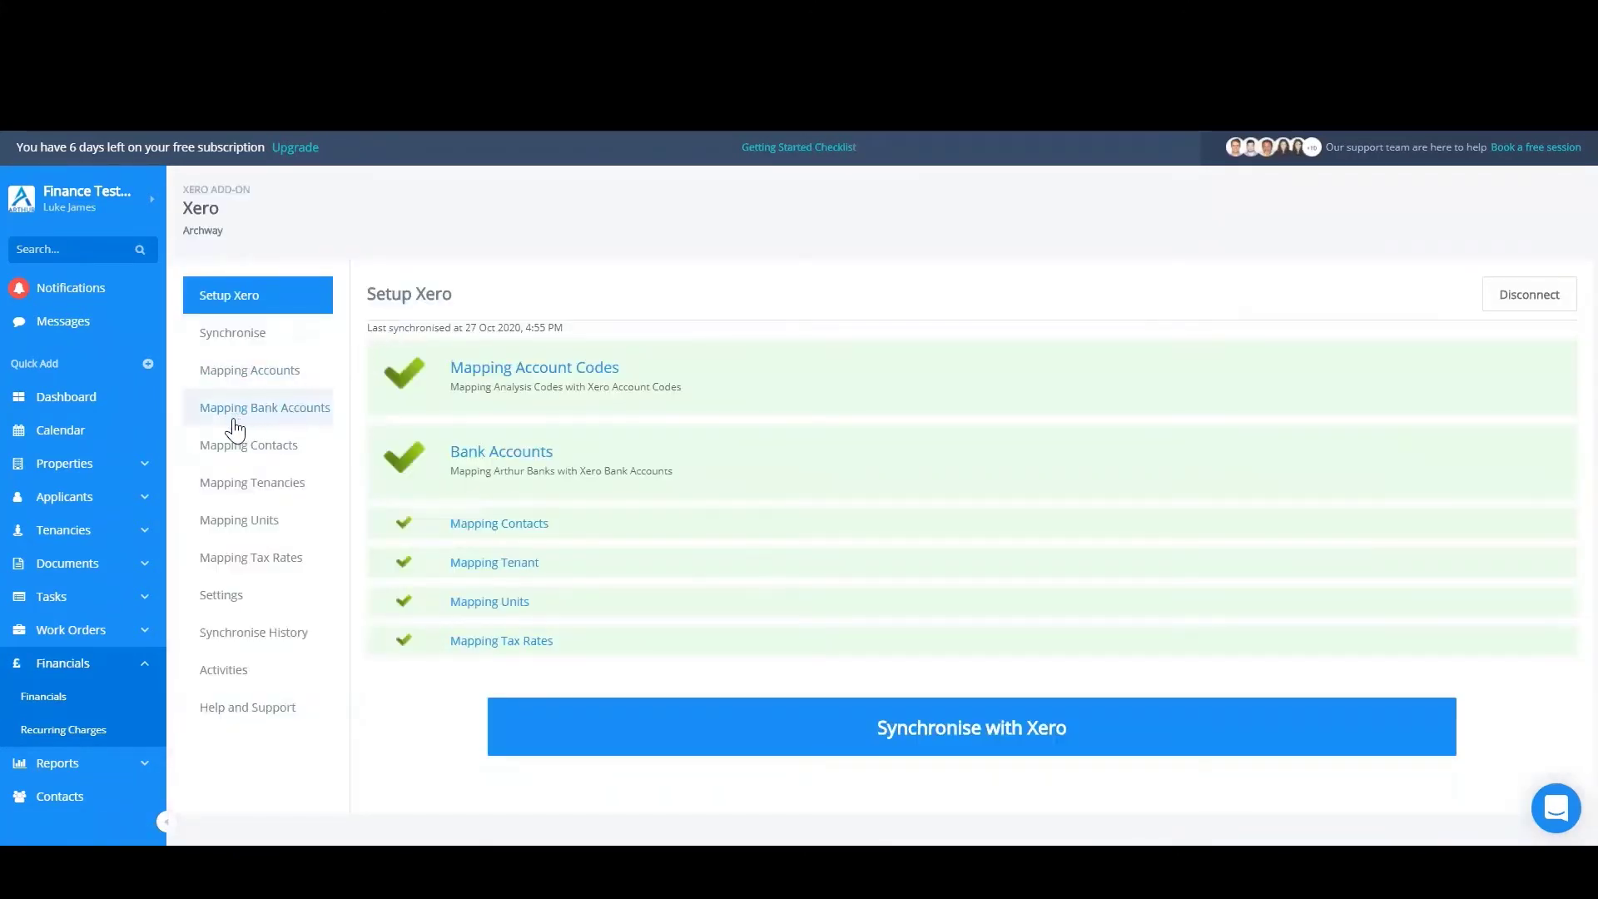
pyautogui.click(231, 428)
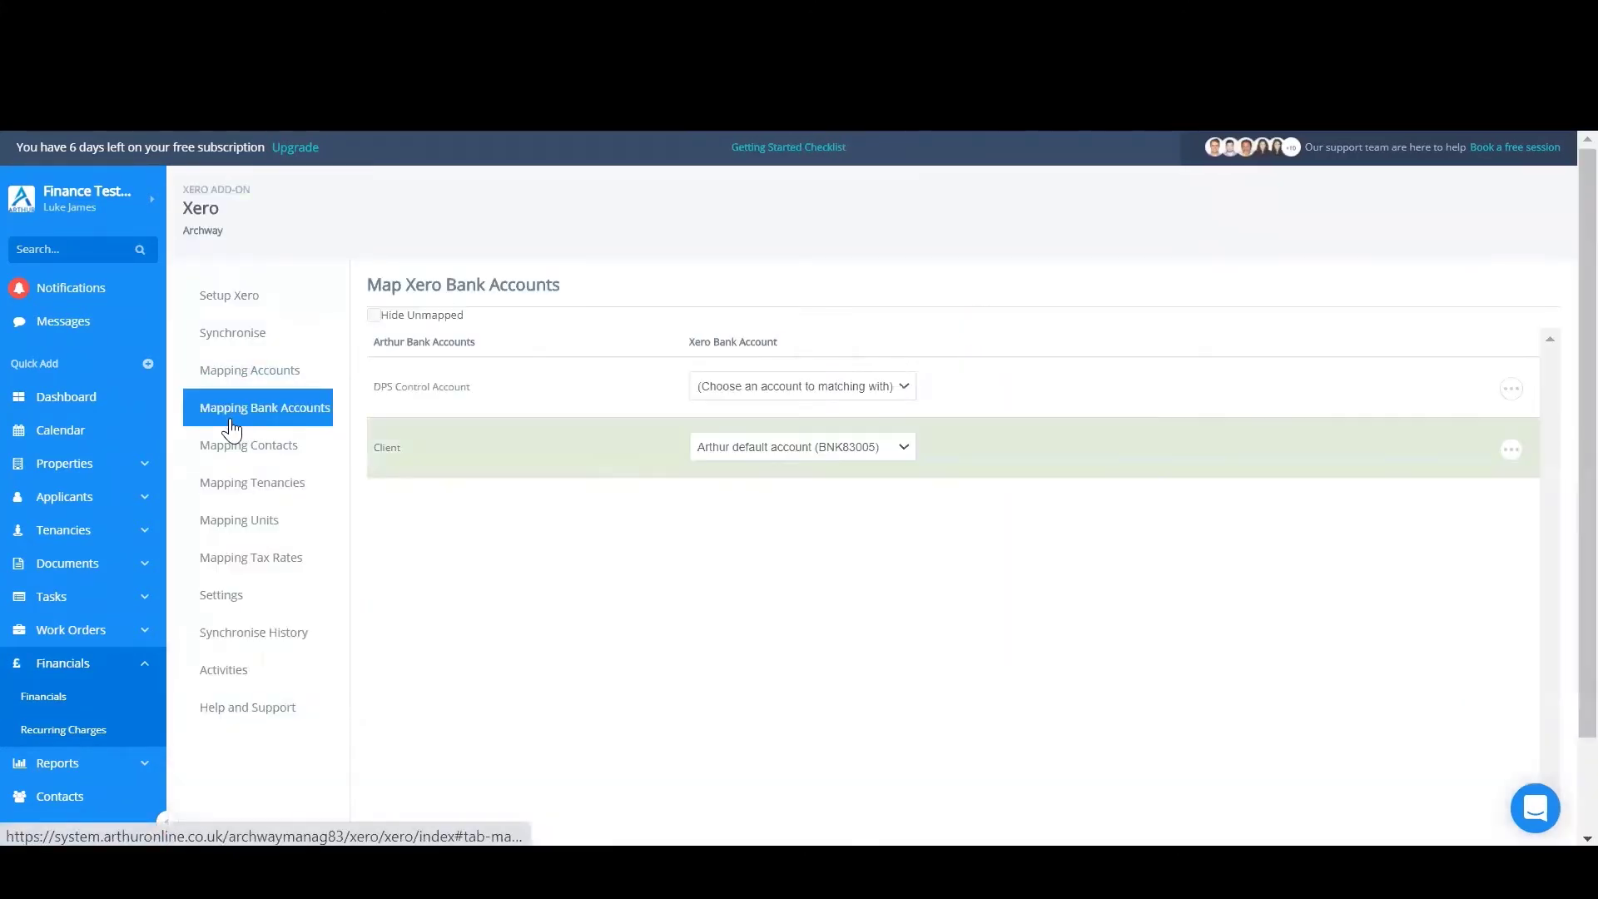
pyautogui.click(876, 393)
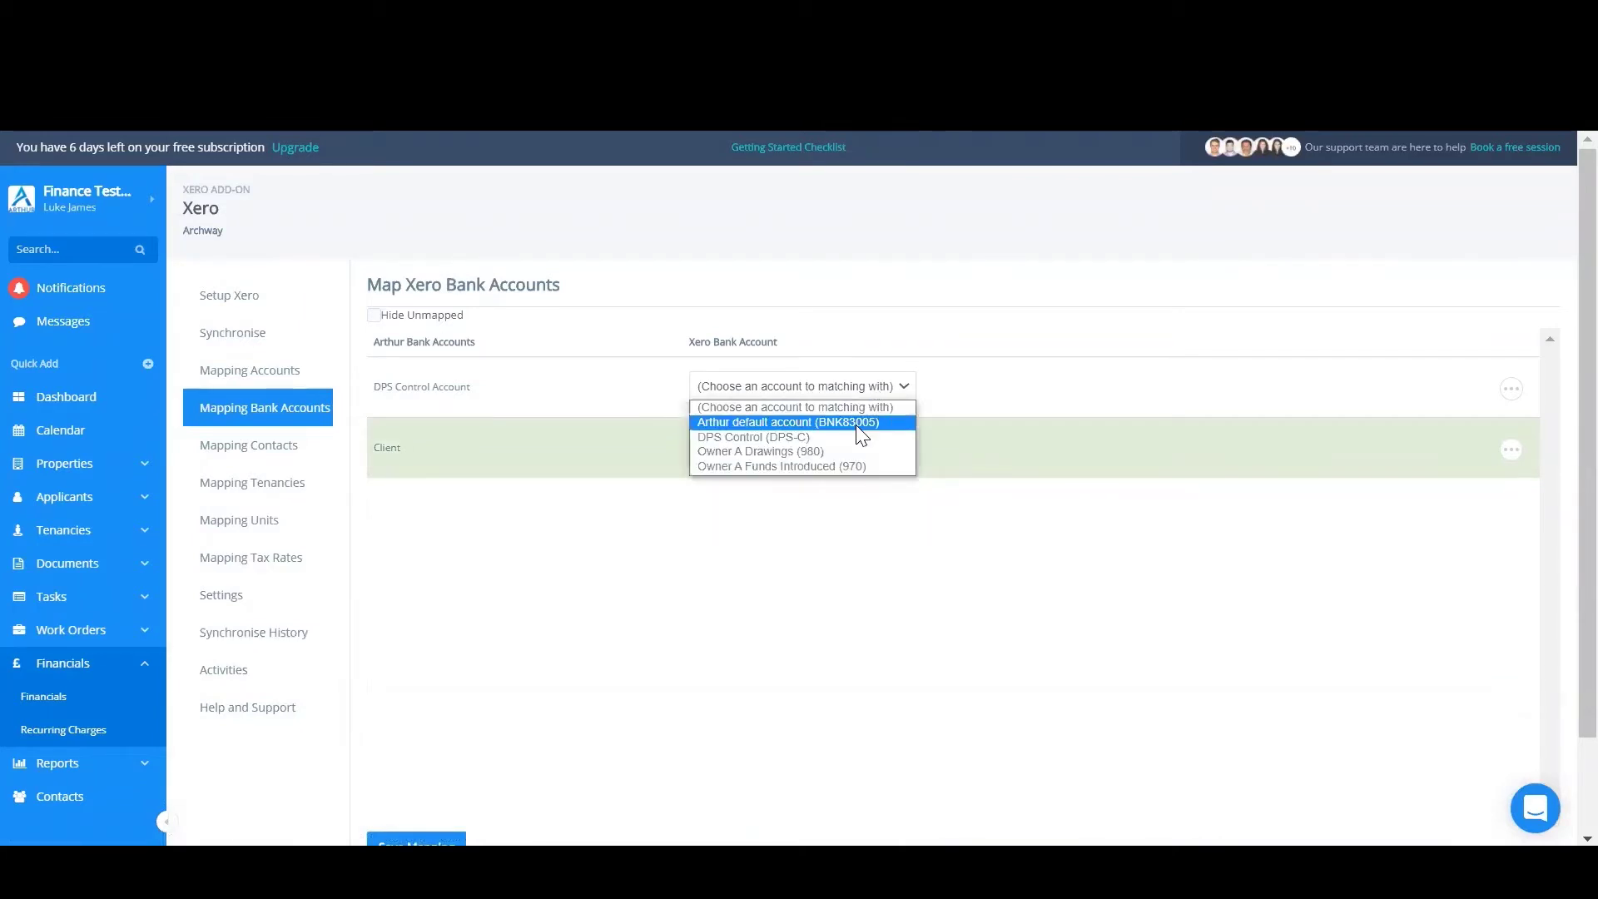
pyautogui.click(795, 437)
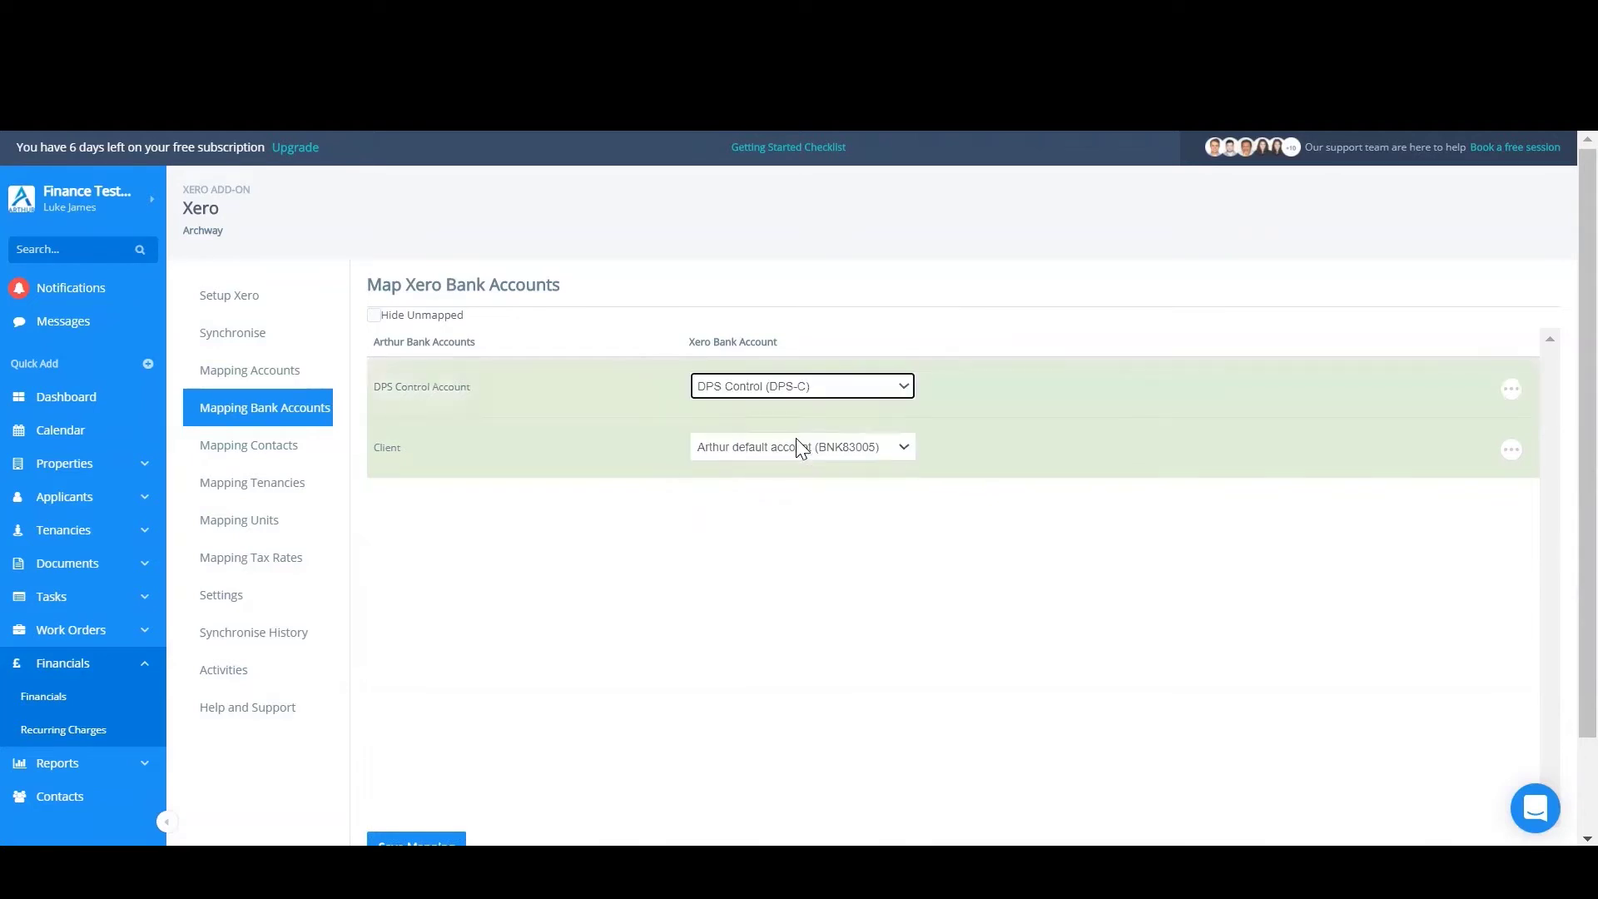
pyautogui.scroll(-2, 417, 650)
# Step: Save the bank account mapping and go back to the Arthur dashboard
pyautogui.click(414, 734)
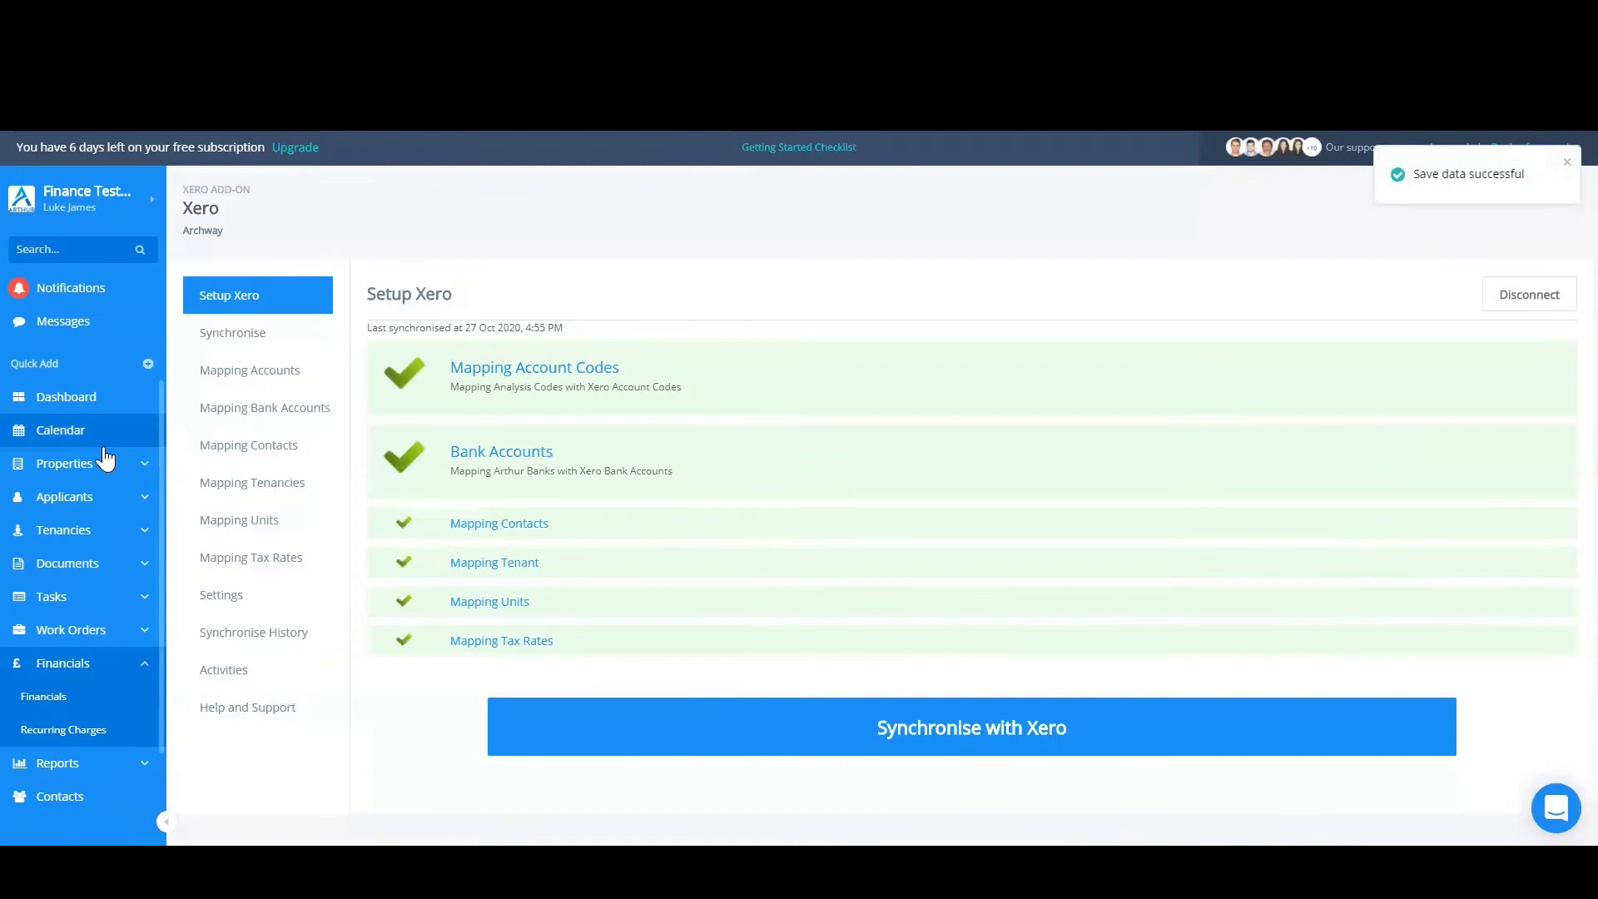
pyautogui.click(104, 401)
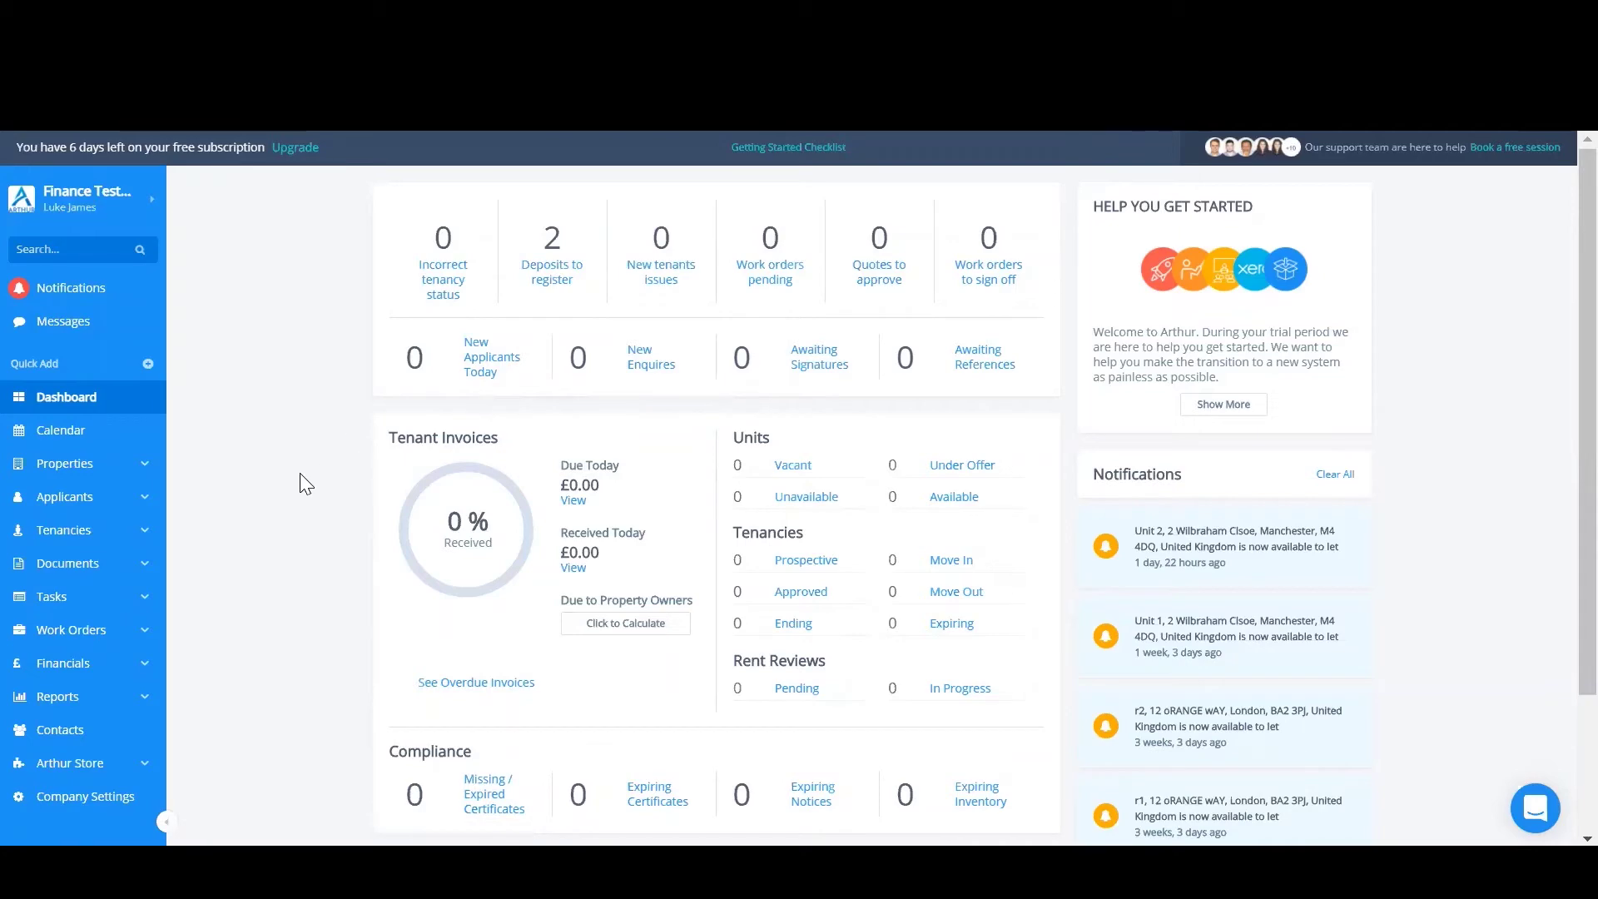
# Step: Open the Tenant Deposit Statement for tenancy TE1007
pyautogui.click(64, 548)
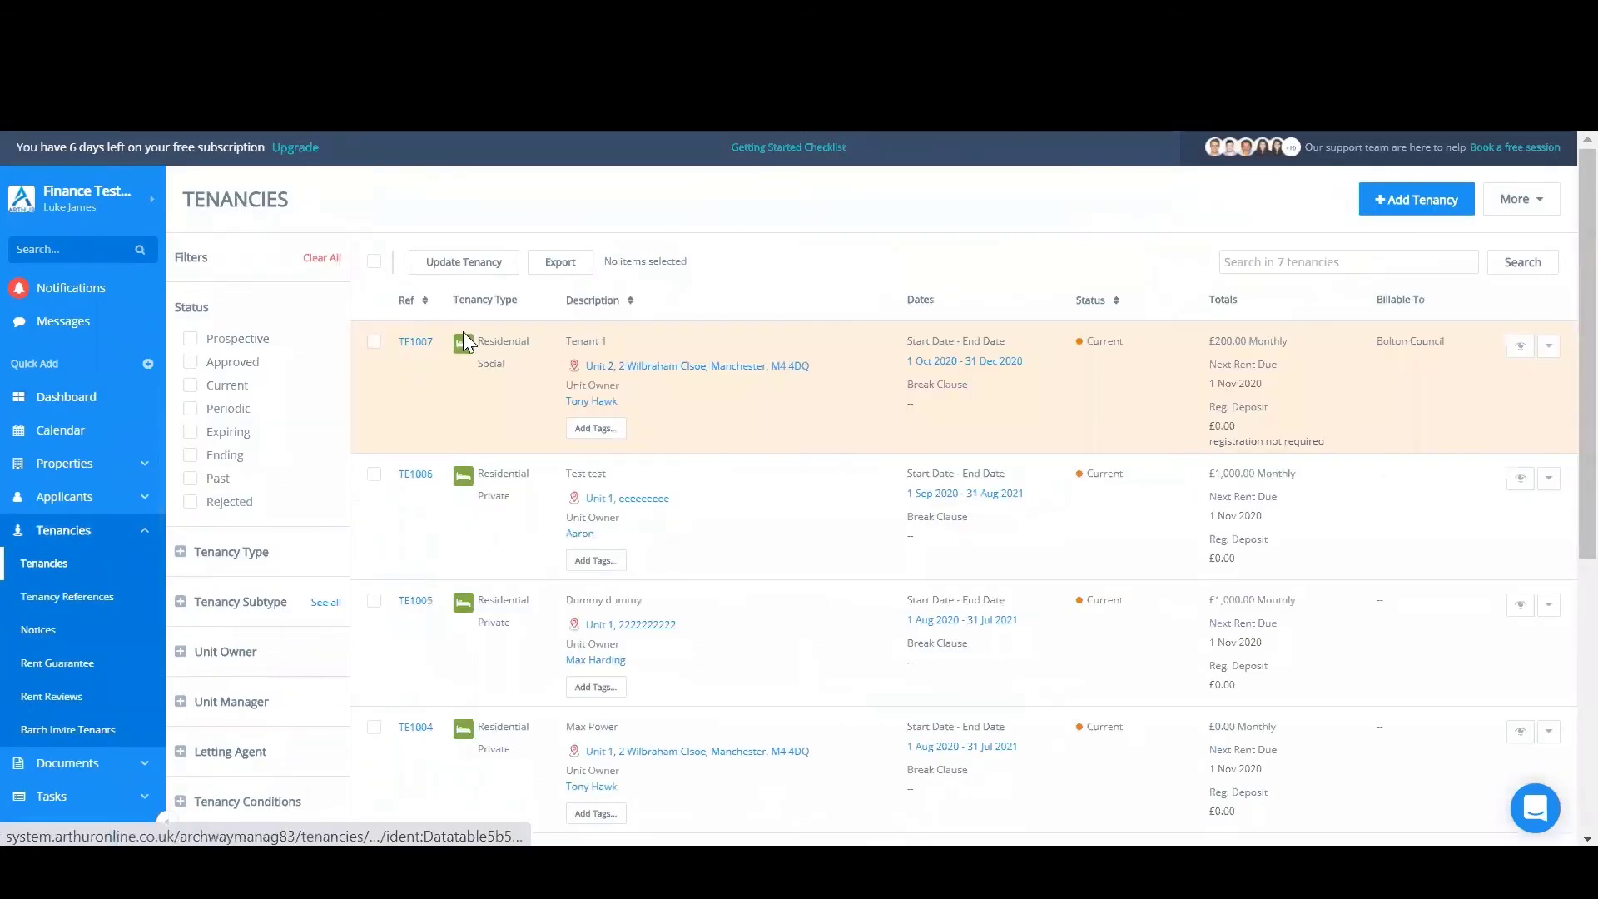
pyautogui.click(415, 343)
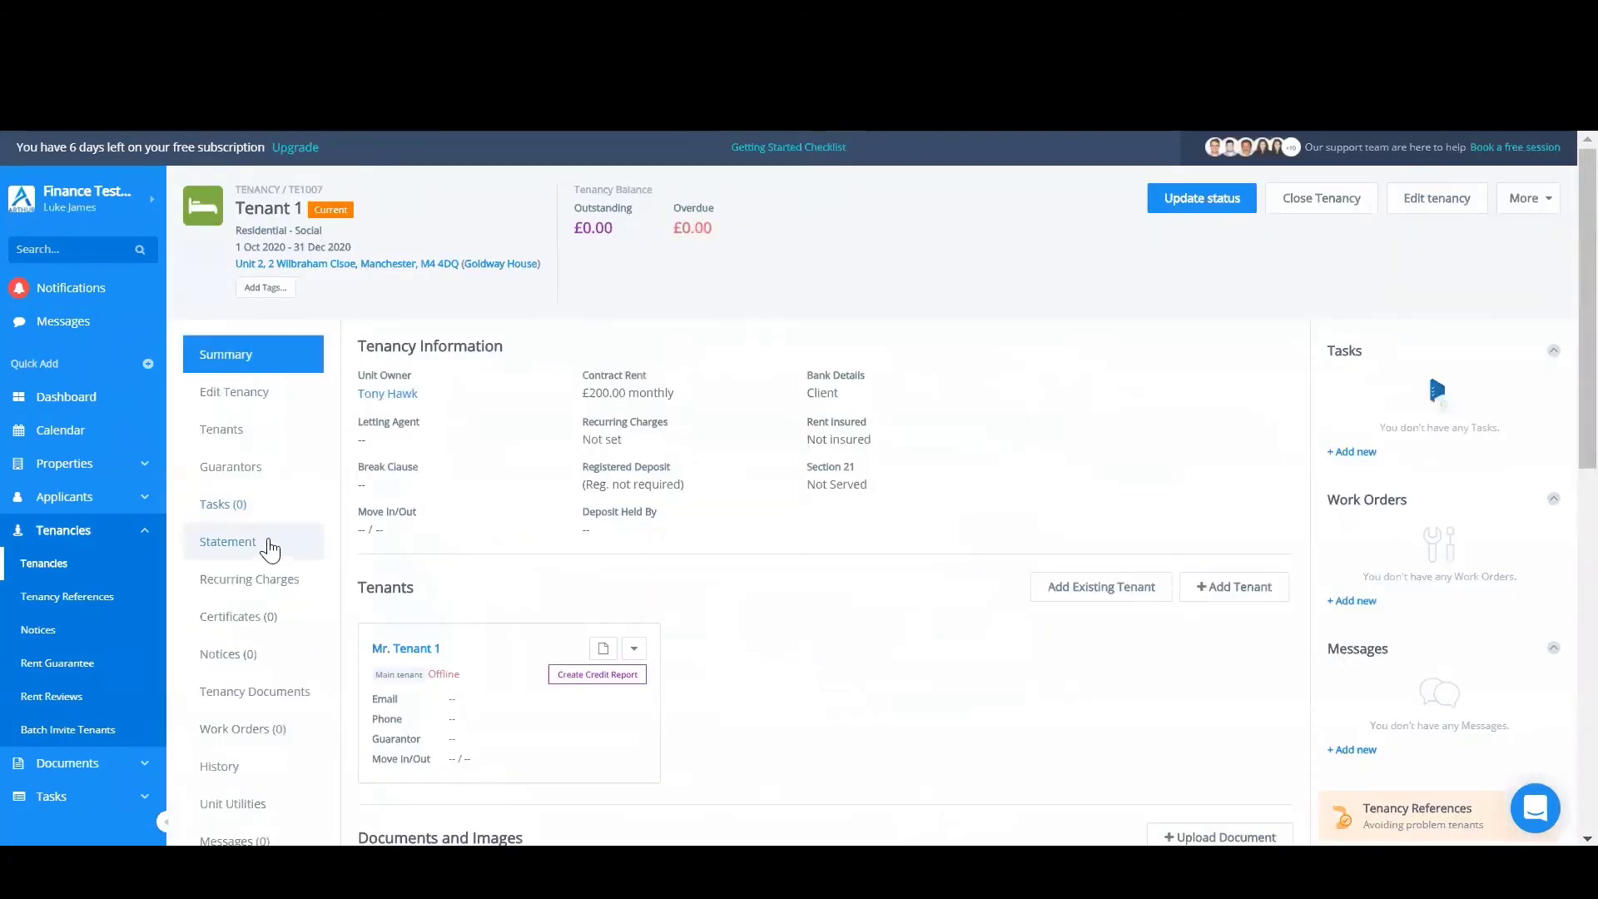
pyautogui.click(265, 541)
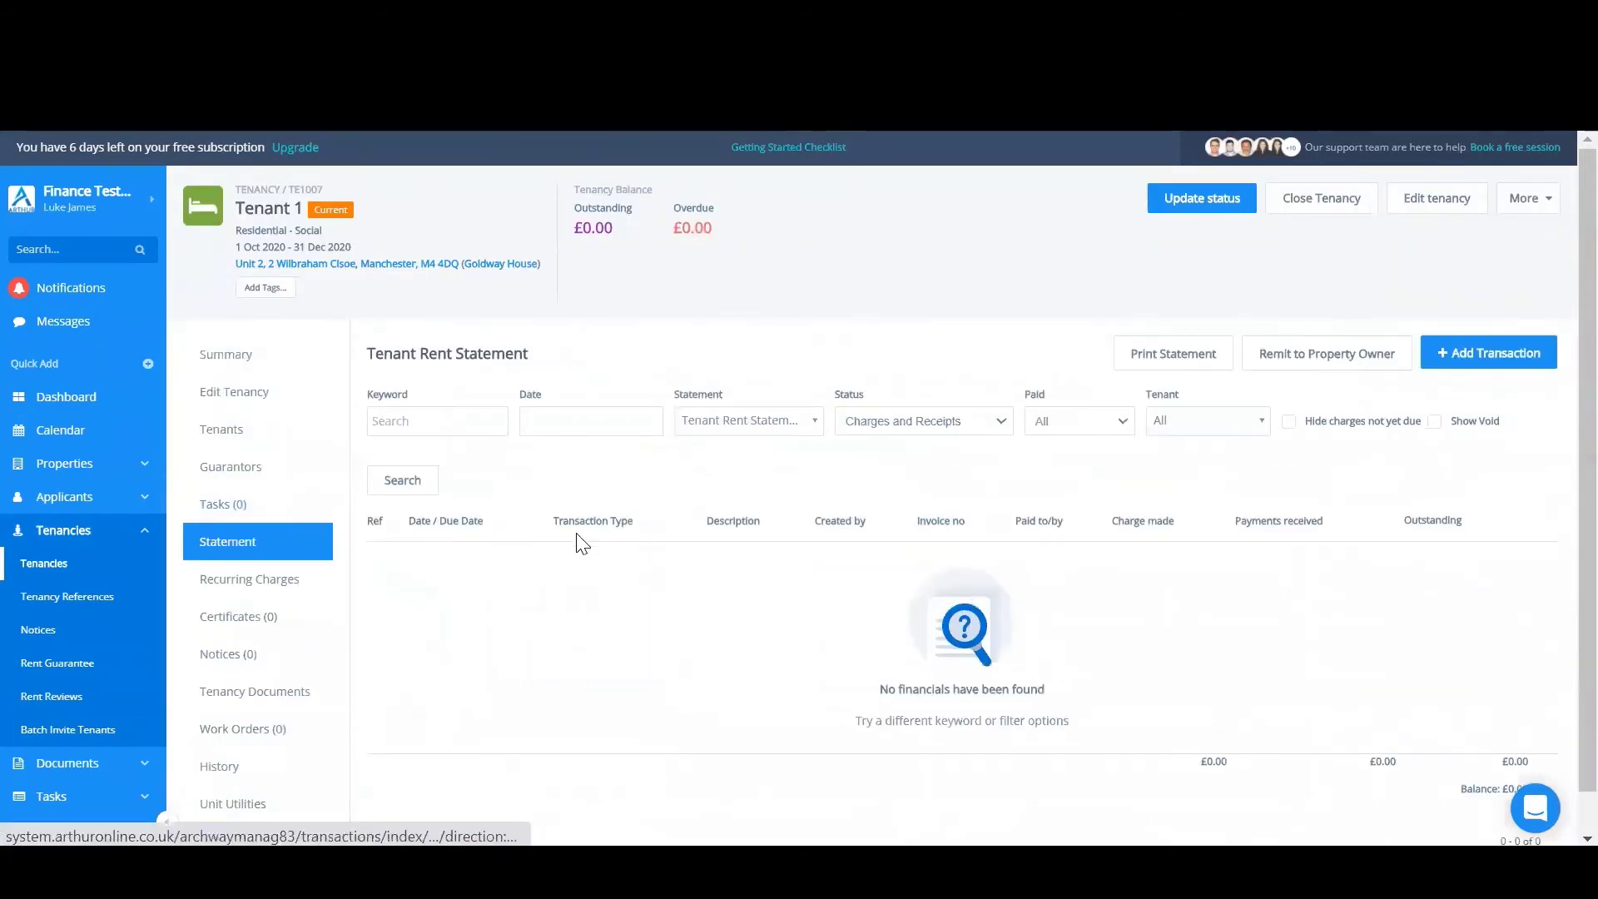
pyautogui.click(763, 423)
pyautogui.click(732, 491)
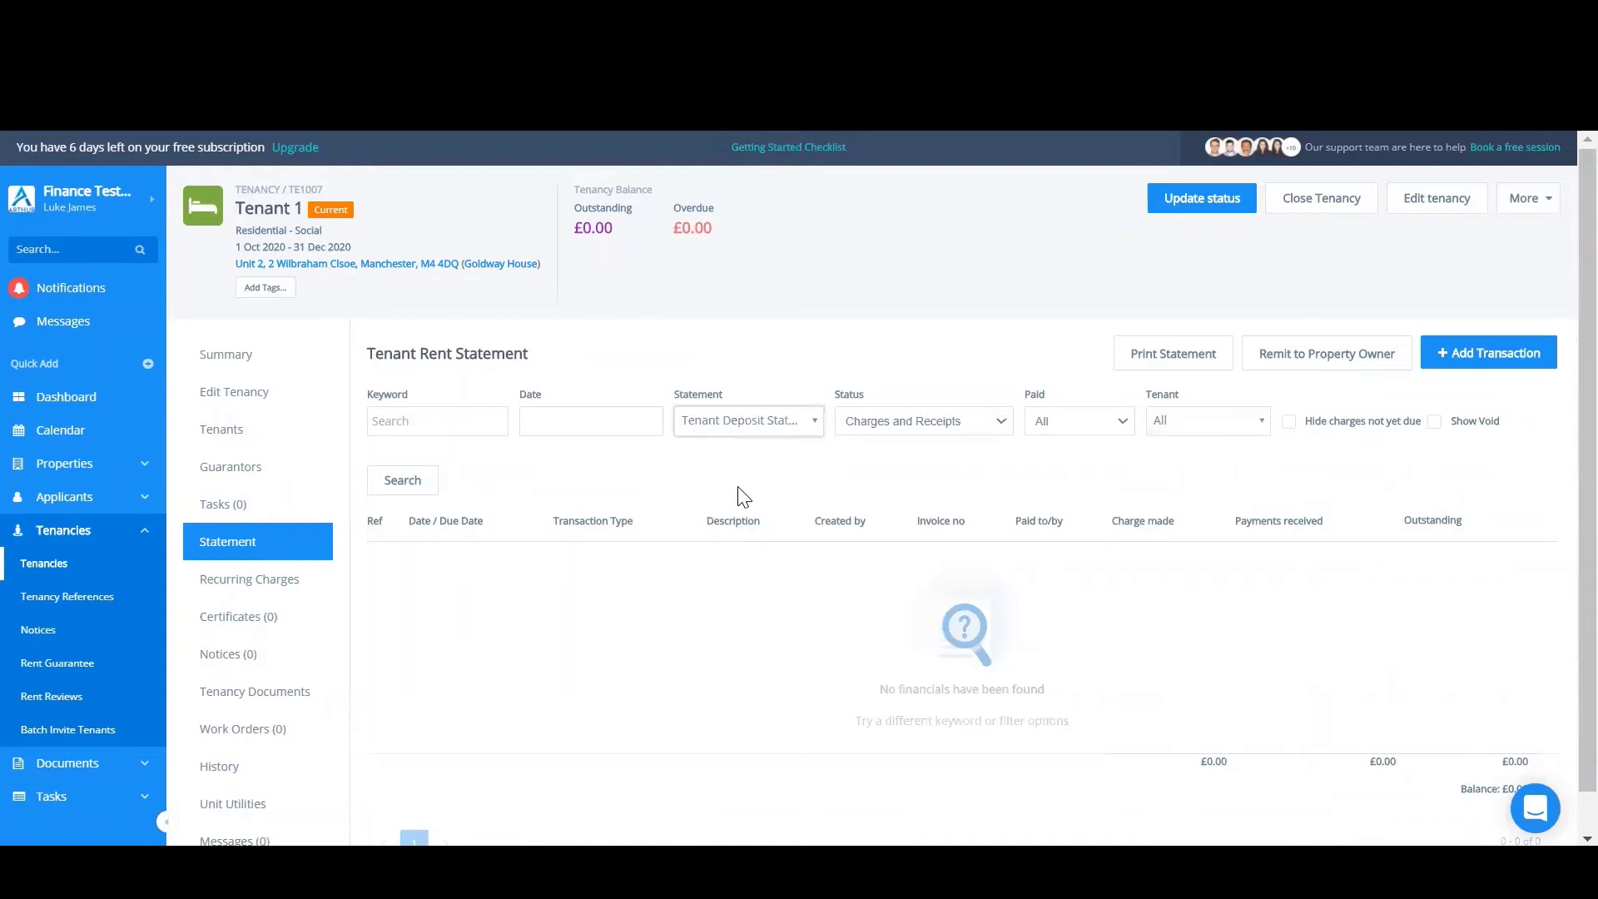
# Step: Enter a Registered Deposit Charge 'Reg Deposit' dated 01/10/2020 charging Tenant 1 1000
pyautogui.click(1492, 354)
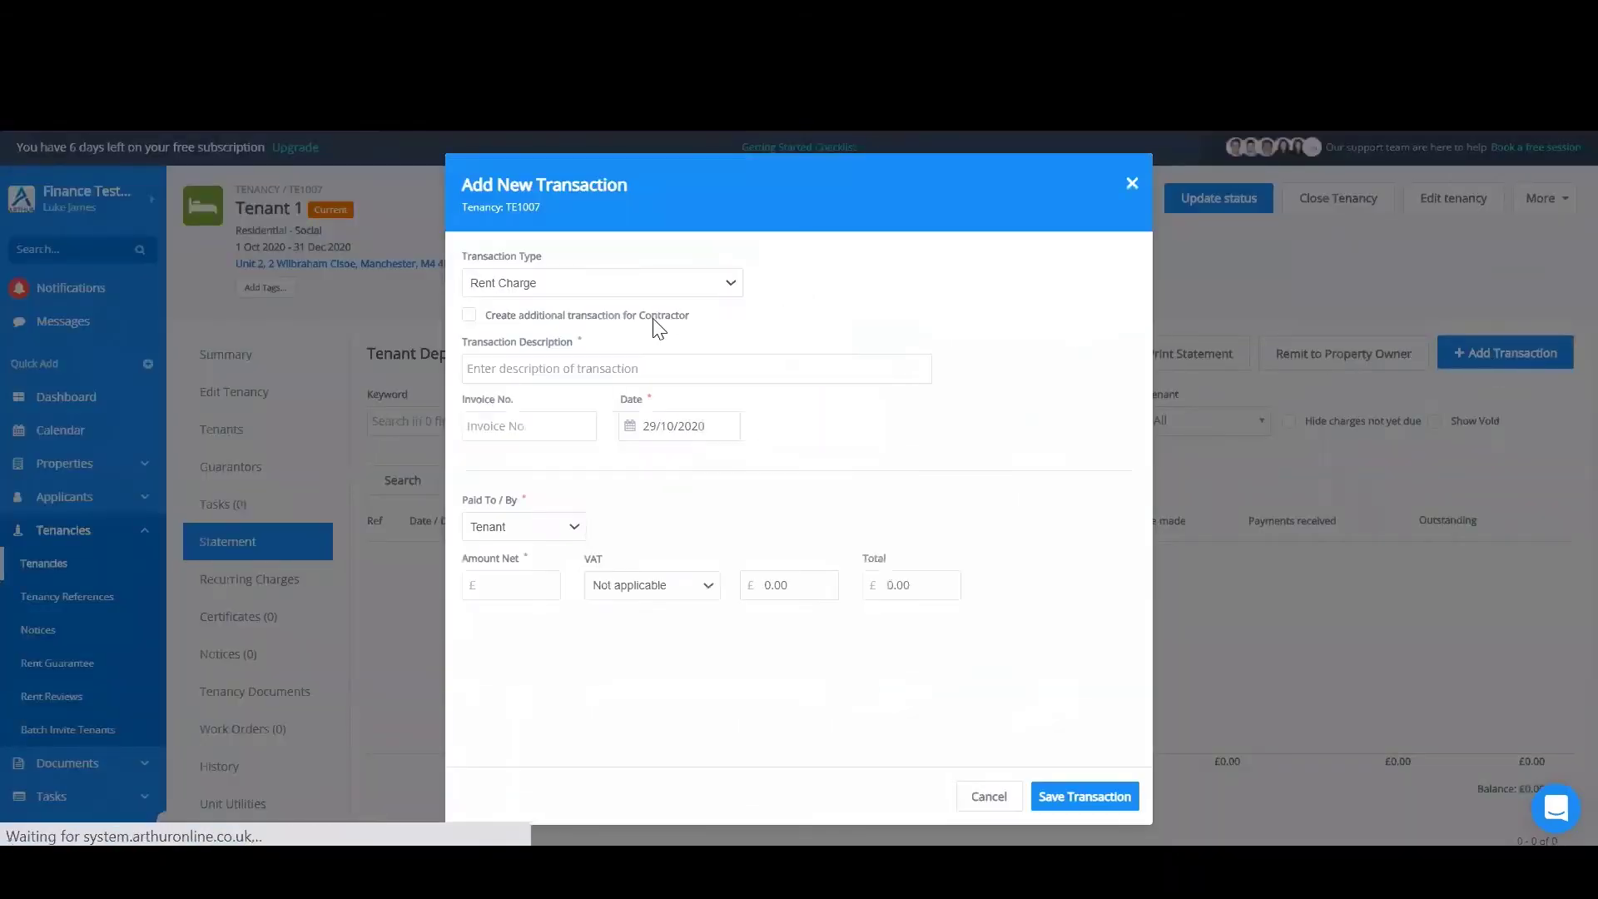
pyautogui.click(652, 285)
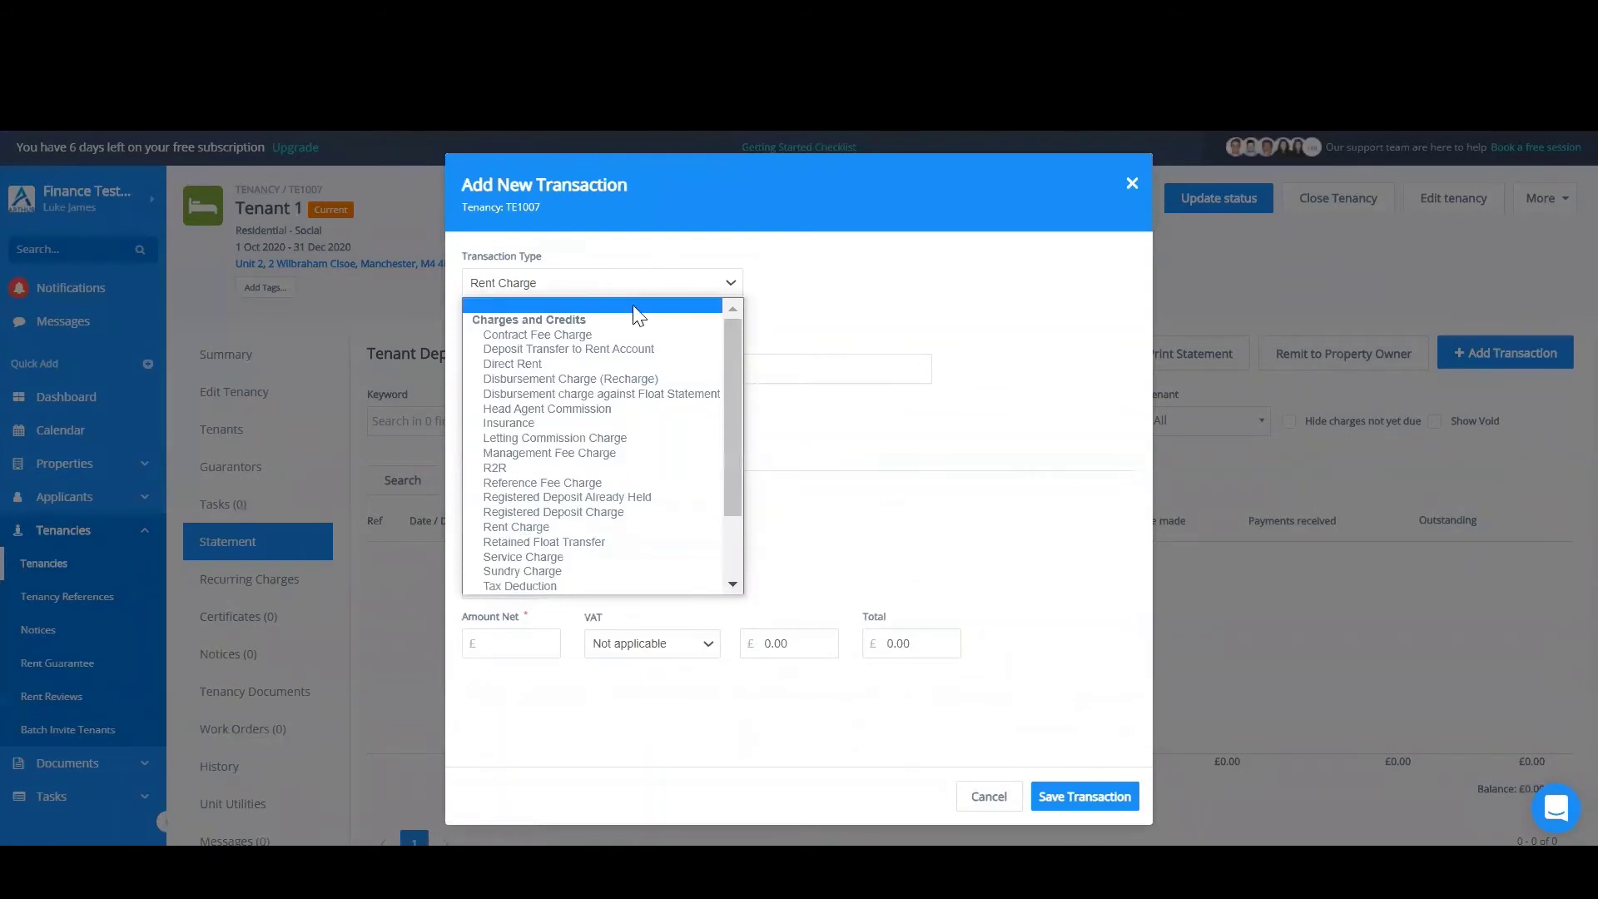
pyautogui.click(581, 509)
pyautogui.click(595, 366)
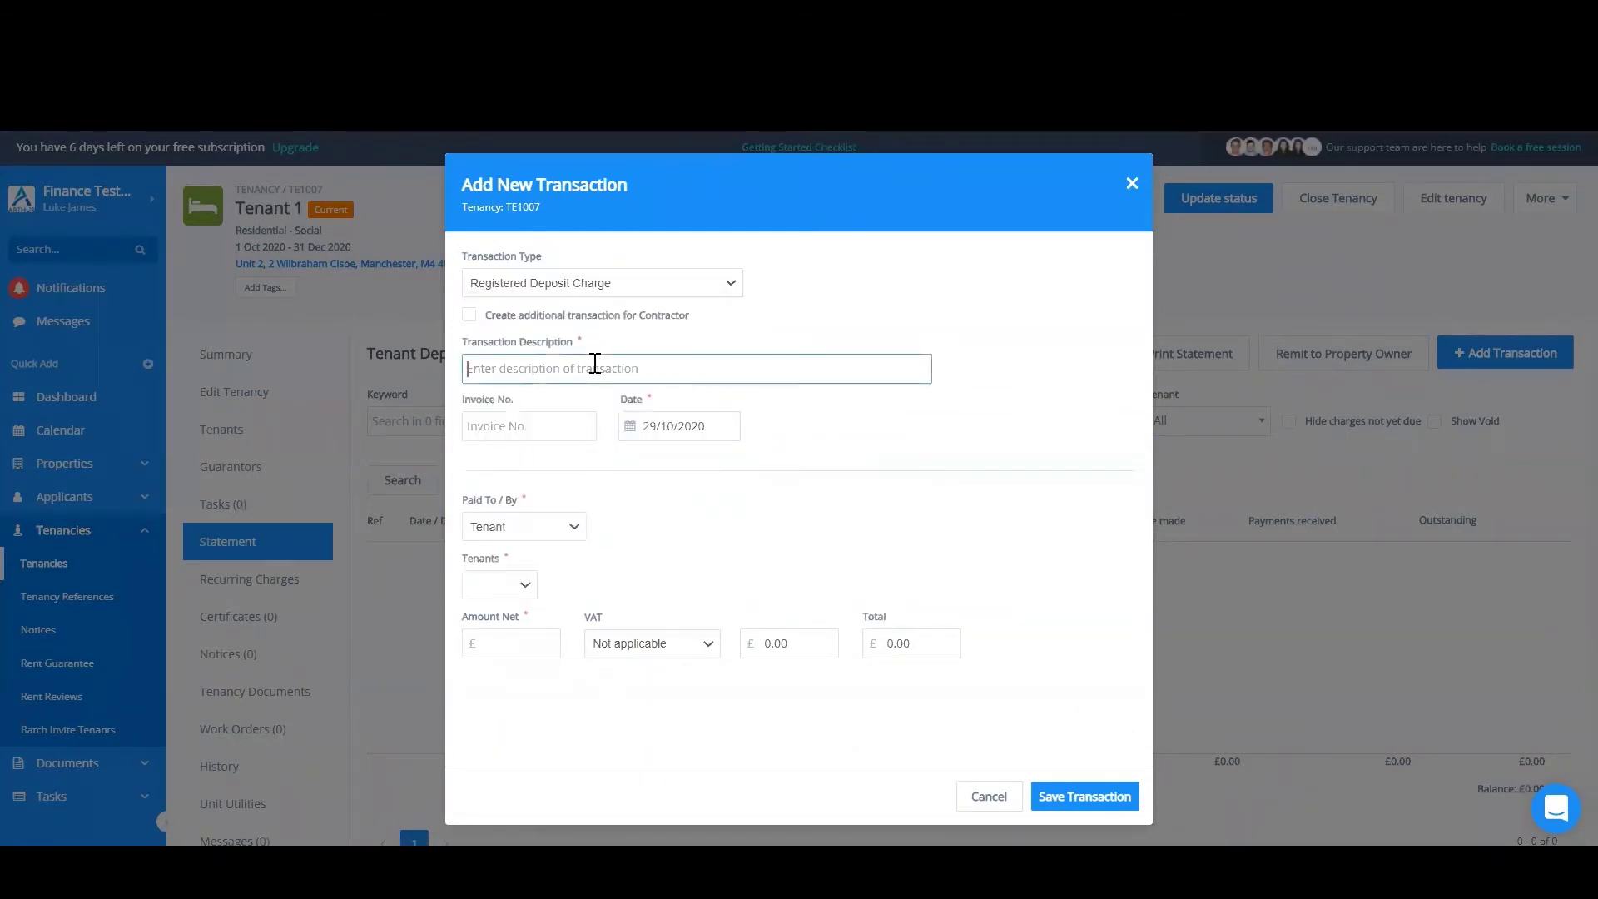
pyautogui.write('Reg ')
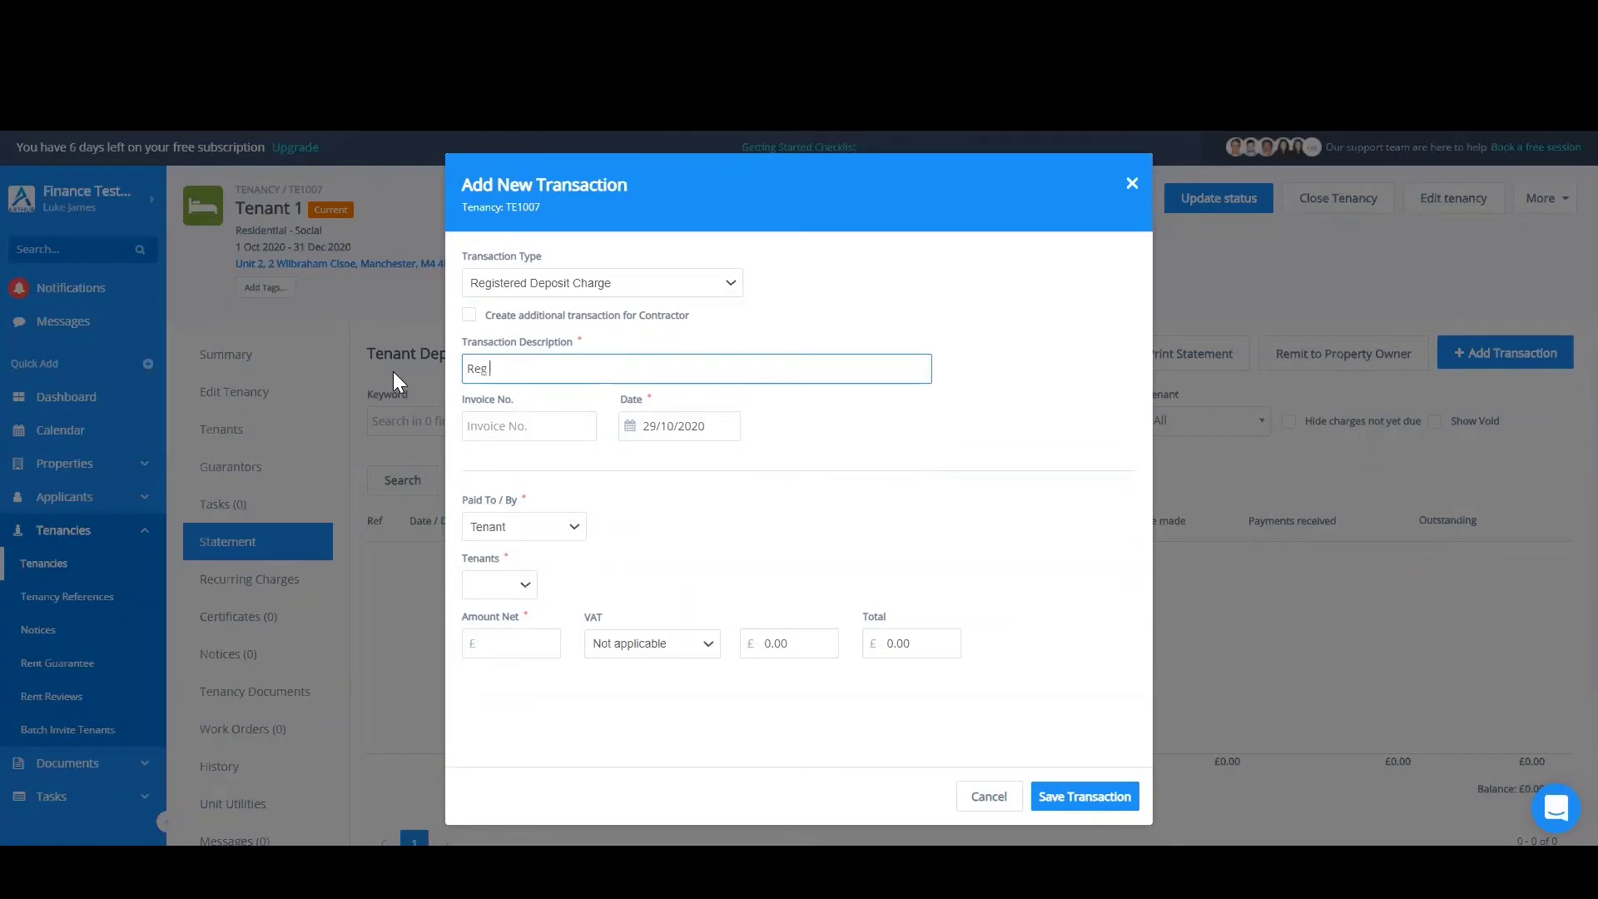
pyautogui.write('Deposit')
pyautogui.click(631, 427)
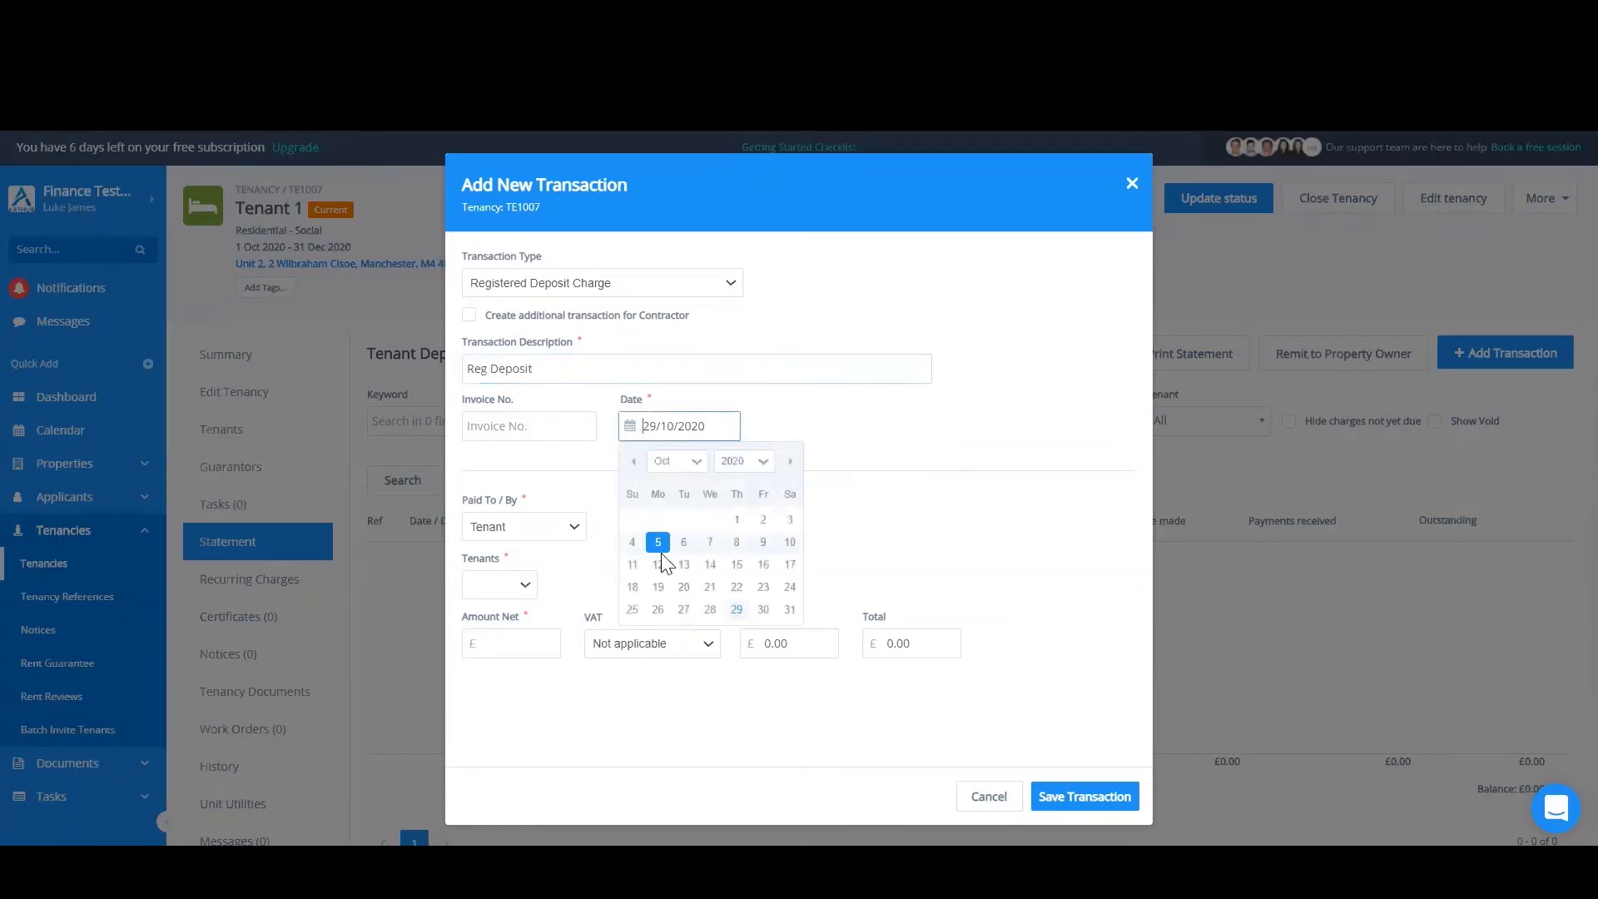
pyautogui.click(736, 519)
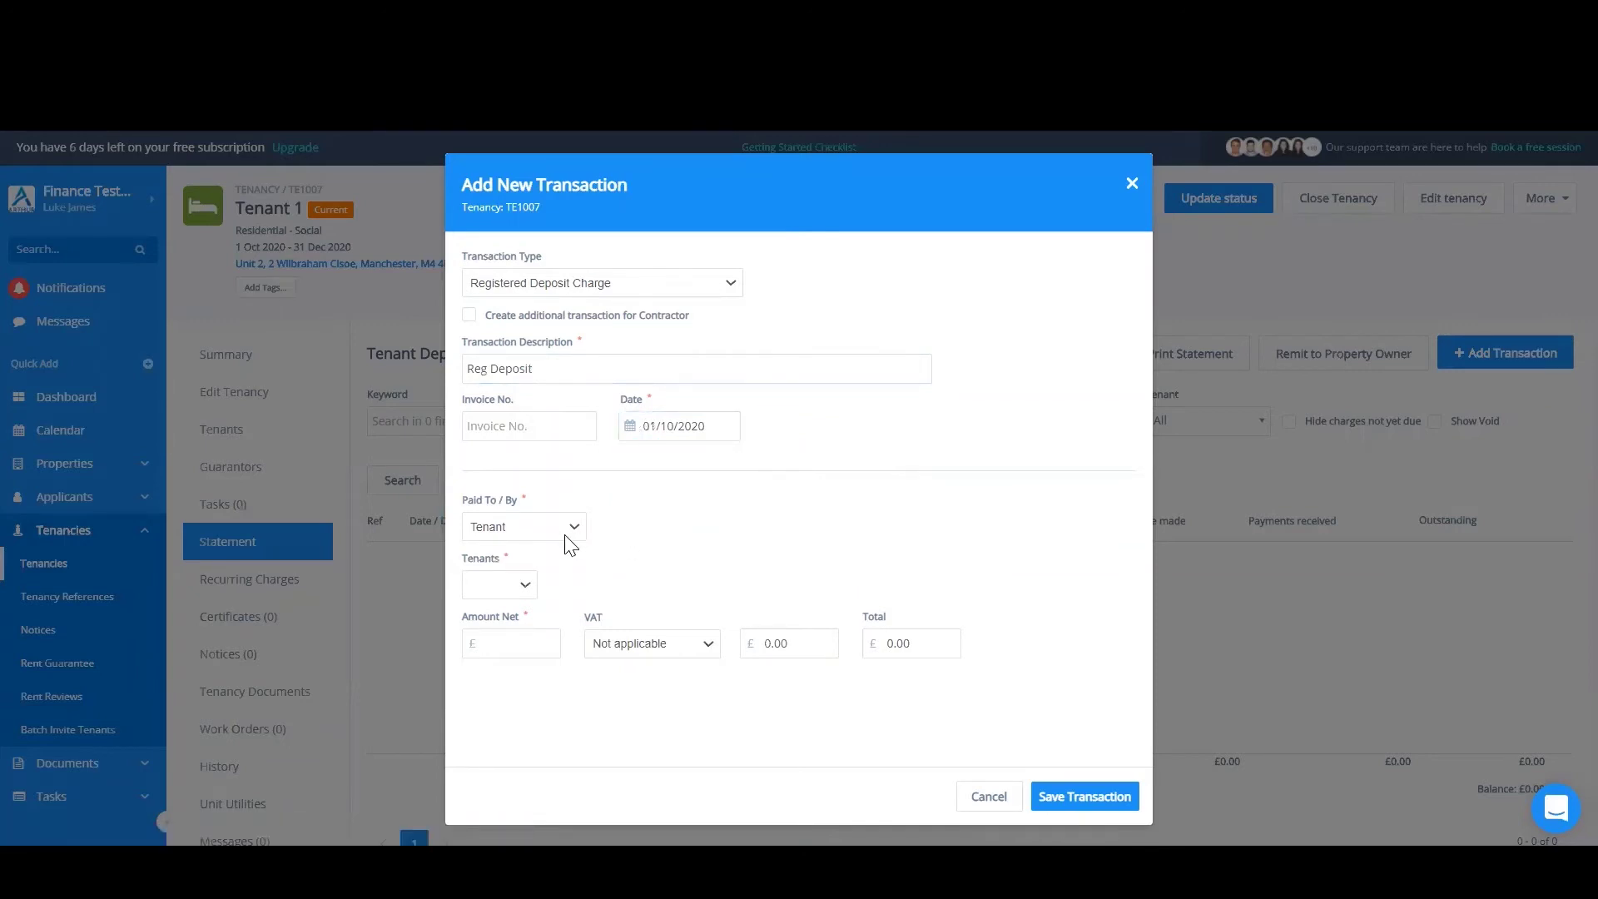
pyautogui.click(510, 582)
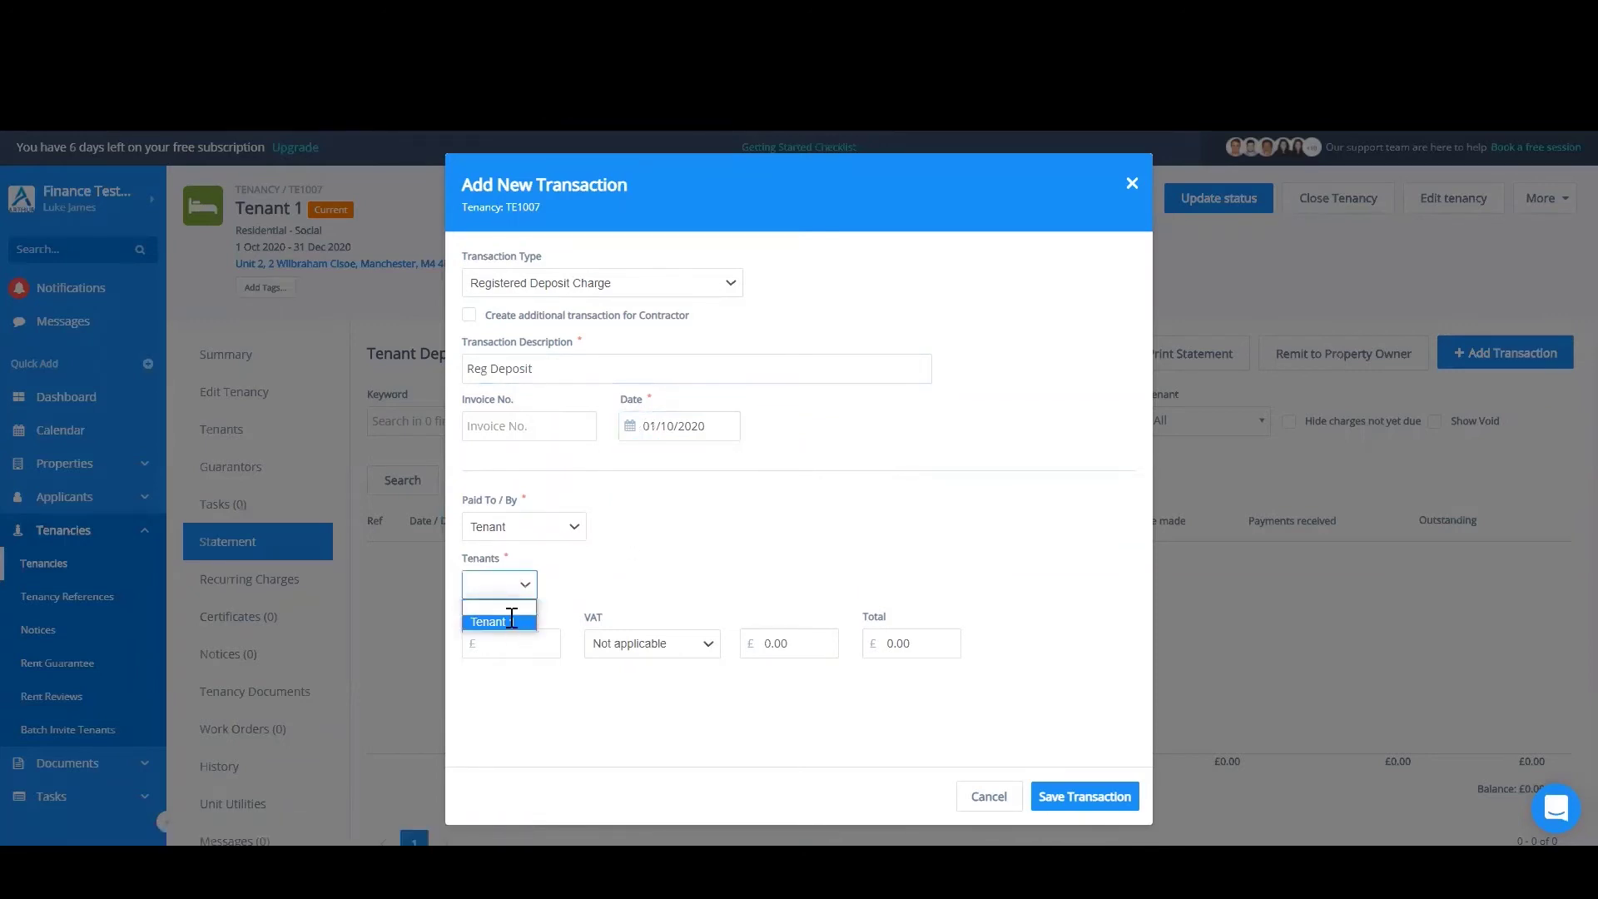
pyautogui.click(500, 622)
pyautogui.click(511, 648)
pyautogui.write('100')
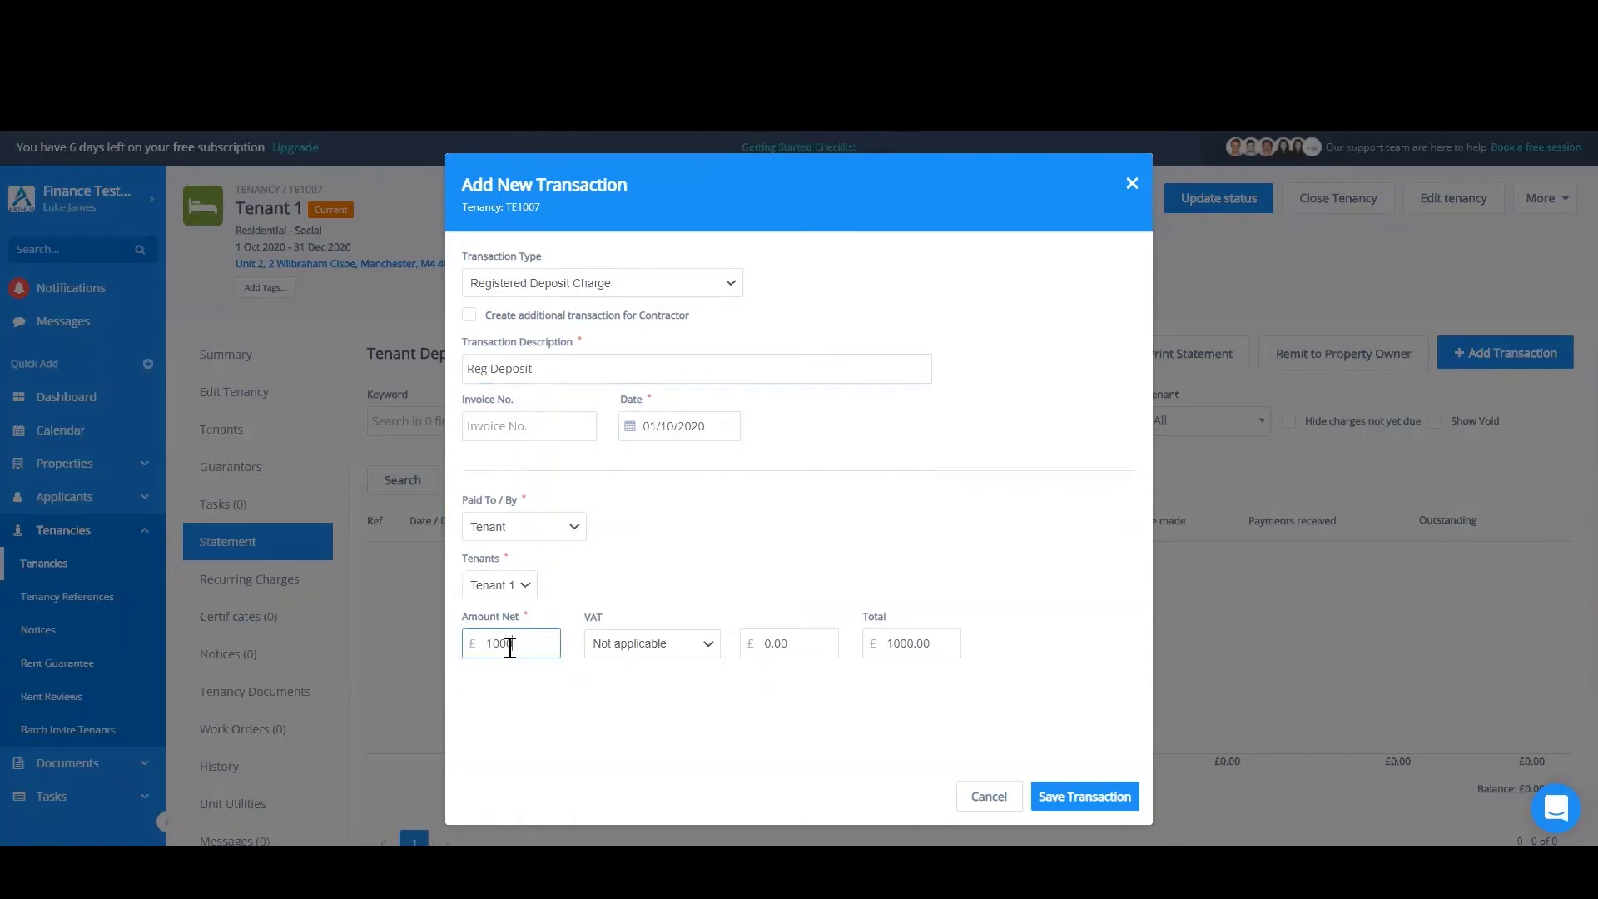
pyautogui.write('0')
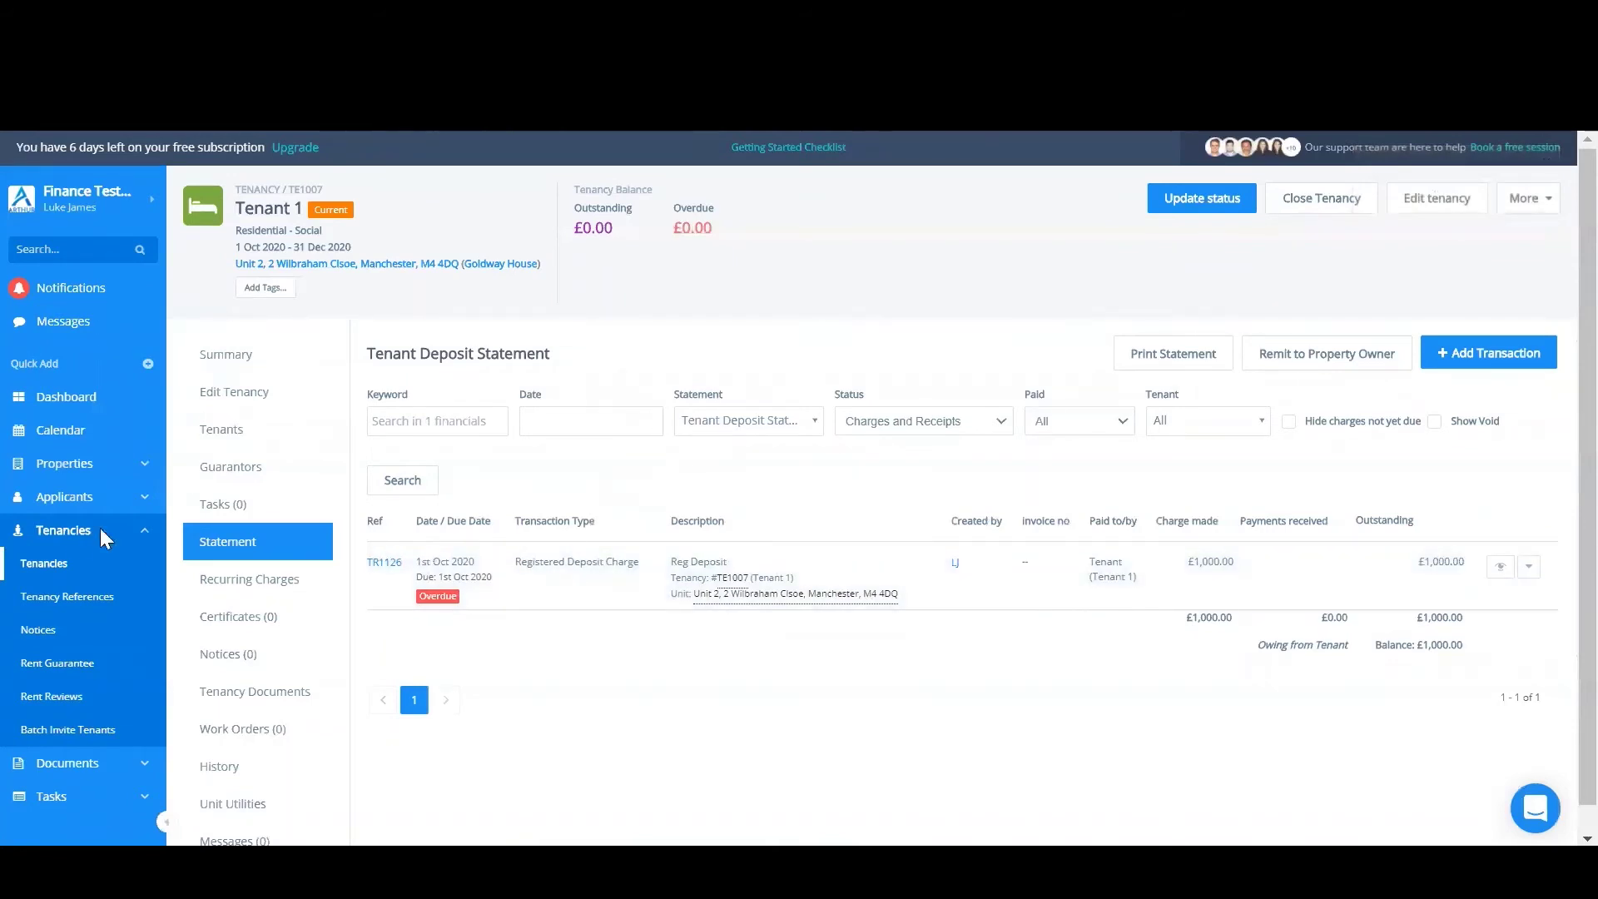
# Step: Collapse Tenancies and open the connected Xero organisation from Financials
pyautogui.click(143, 537)
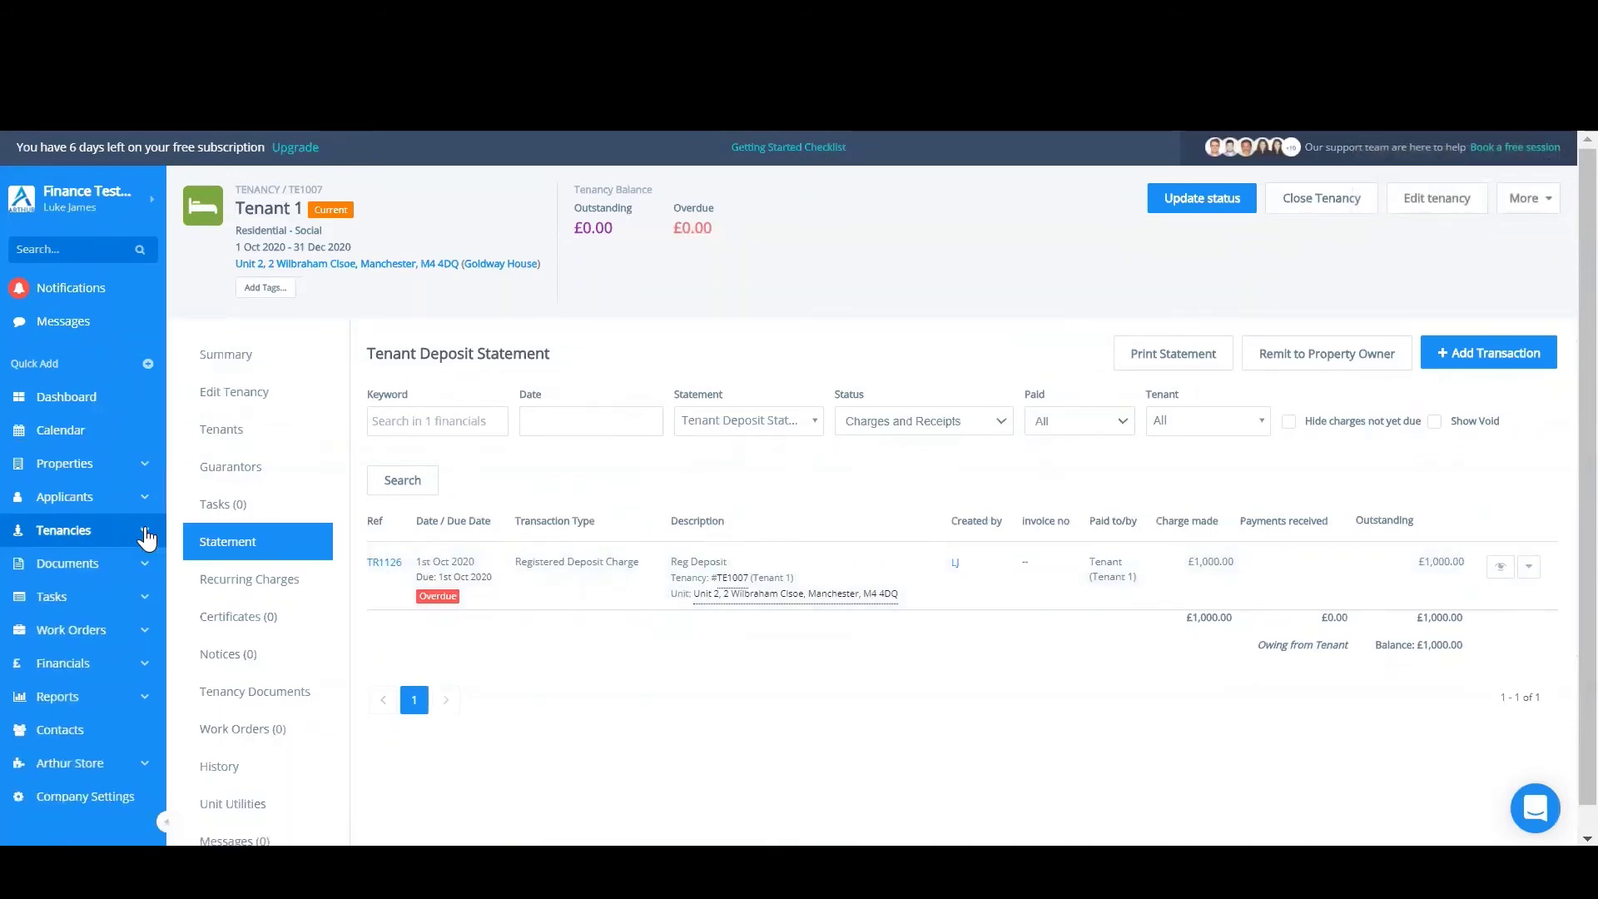
pyautogui.click(75, 663)
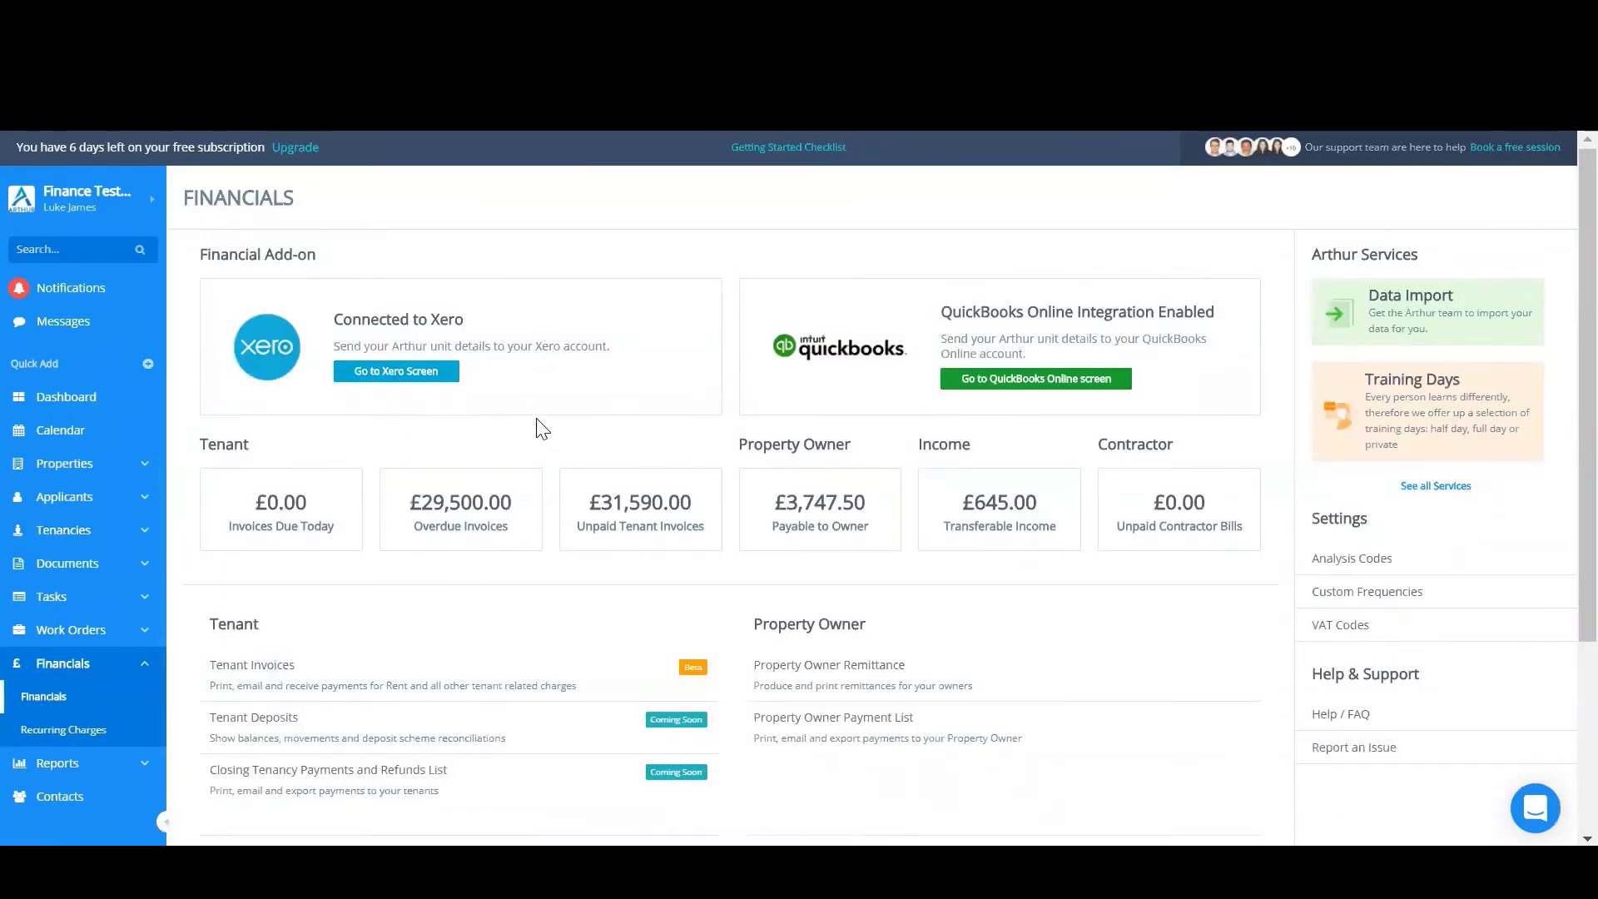
pyautogui.click(407, 381)
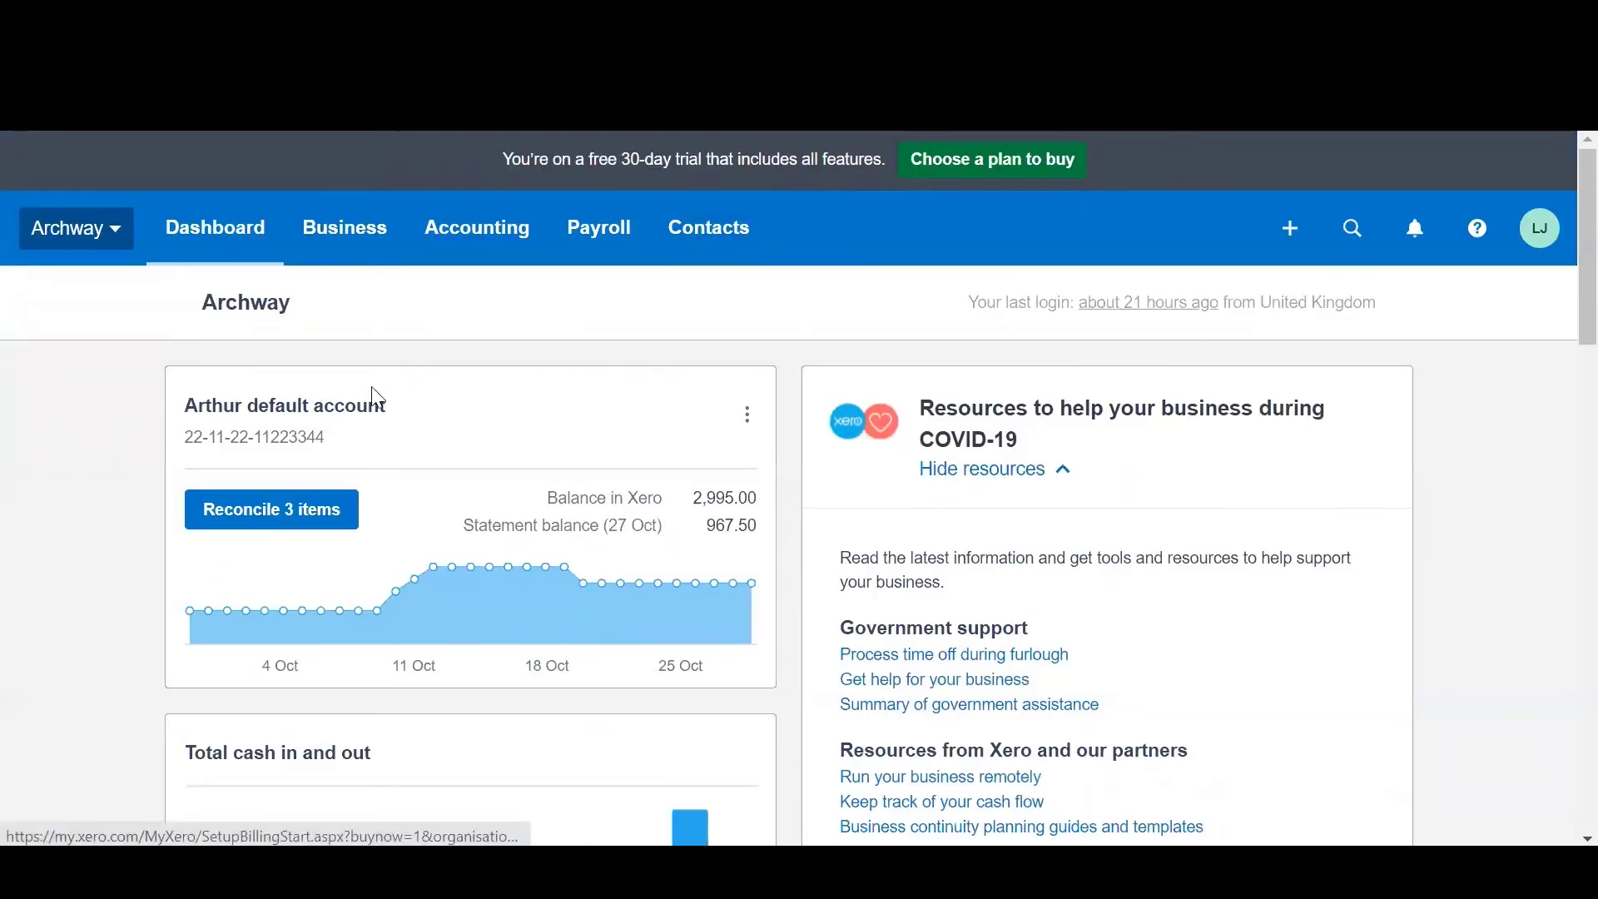
# Step: Reconcile the Arthur default account's 1,000.00 Tenant 1 deposit against its matched TR1126 transaction
pyautogui.click(293, 516)
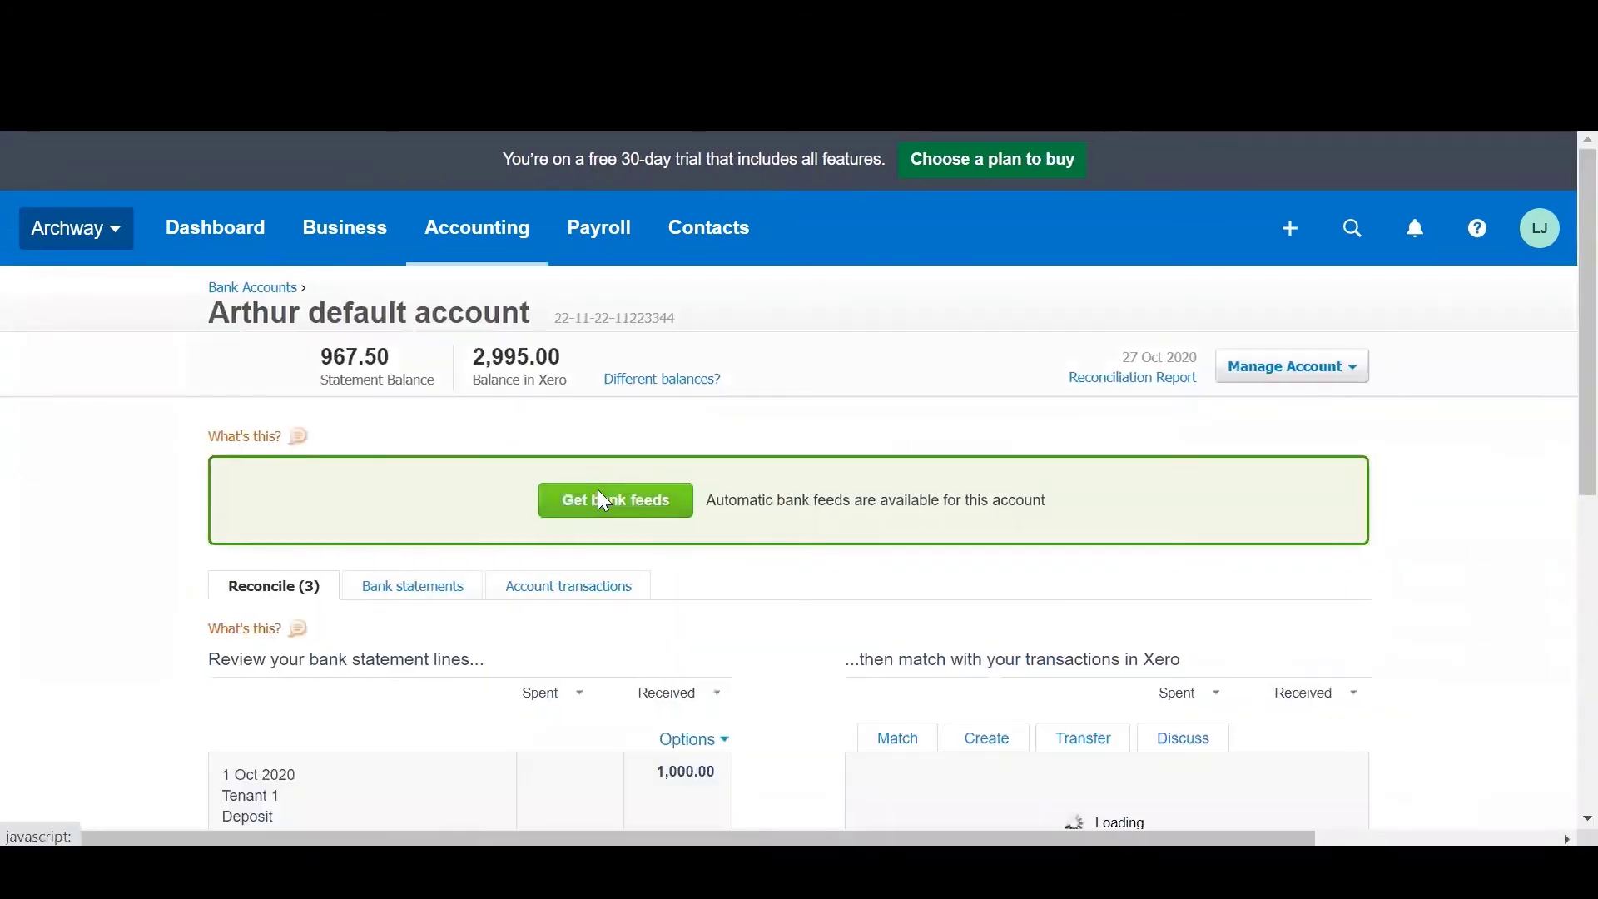
pyautogui.scroll(-2, 647, 458)
pyautogui.scroll(-5, 647, 458)
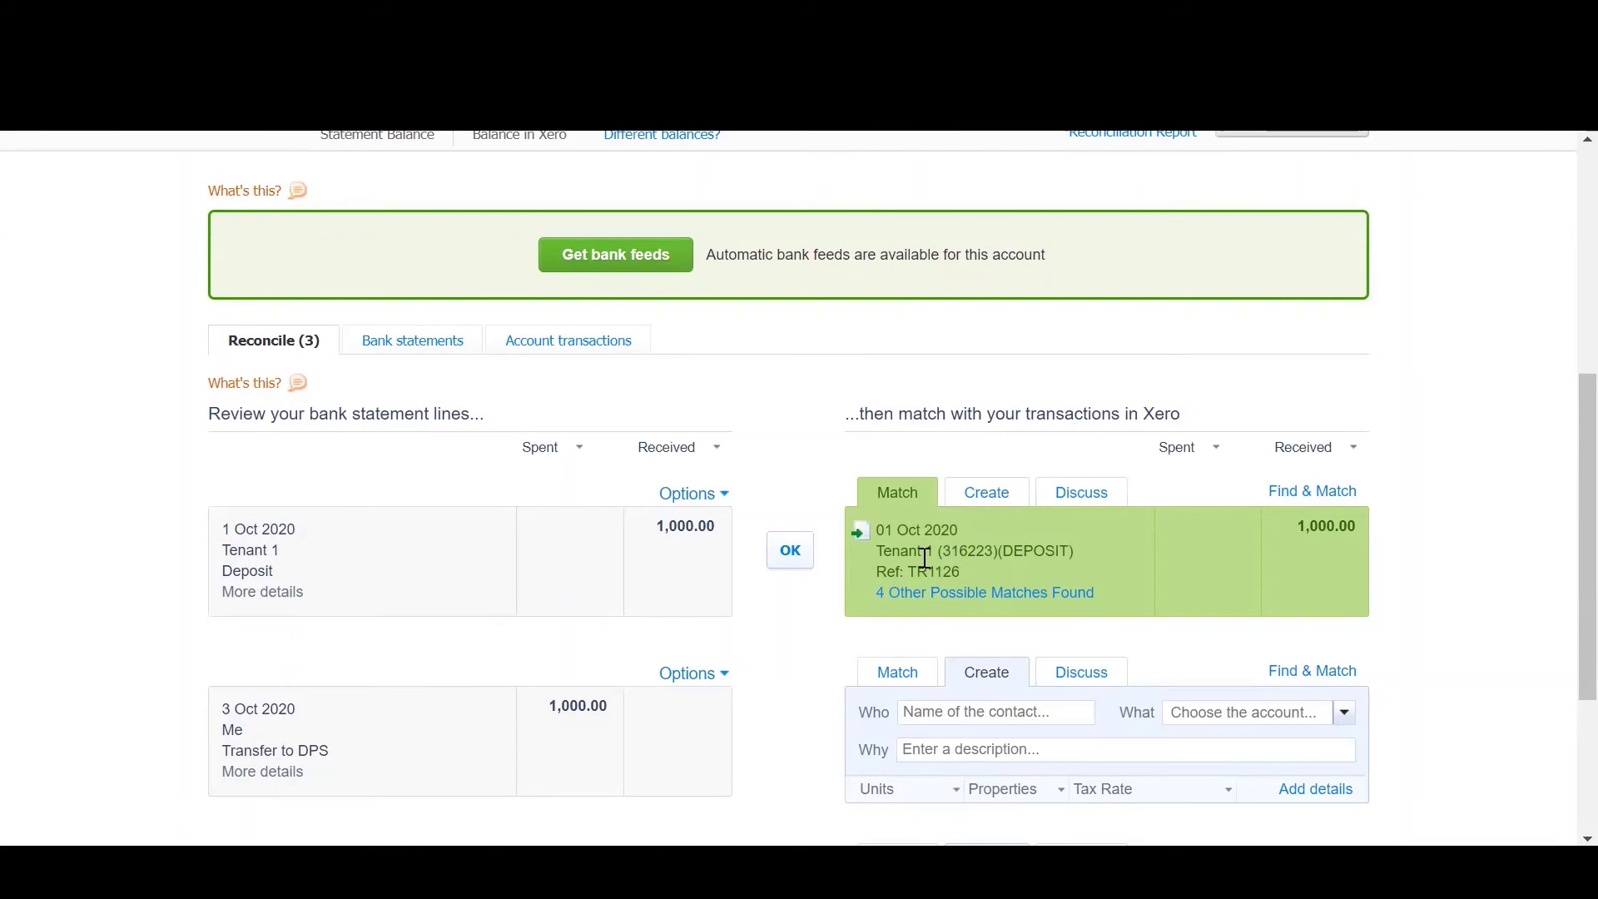
pyautogui.click(788, 551)
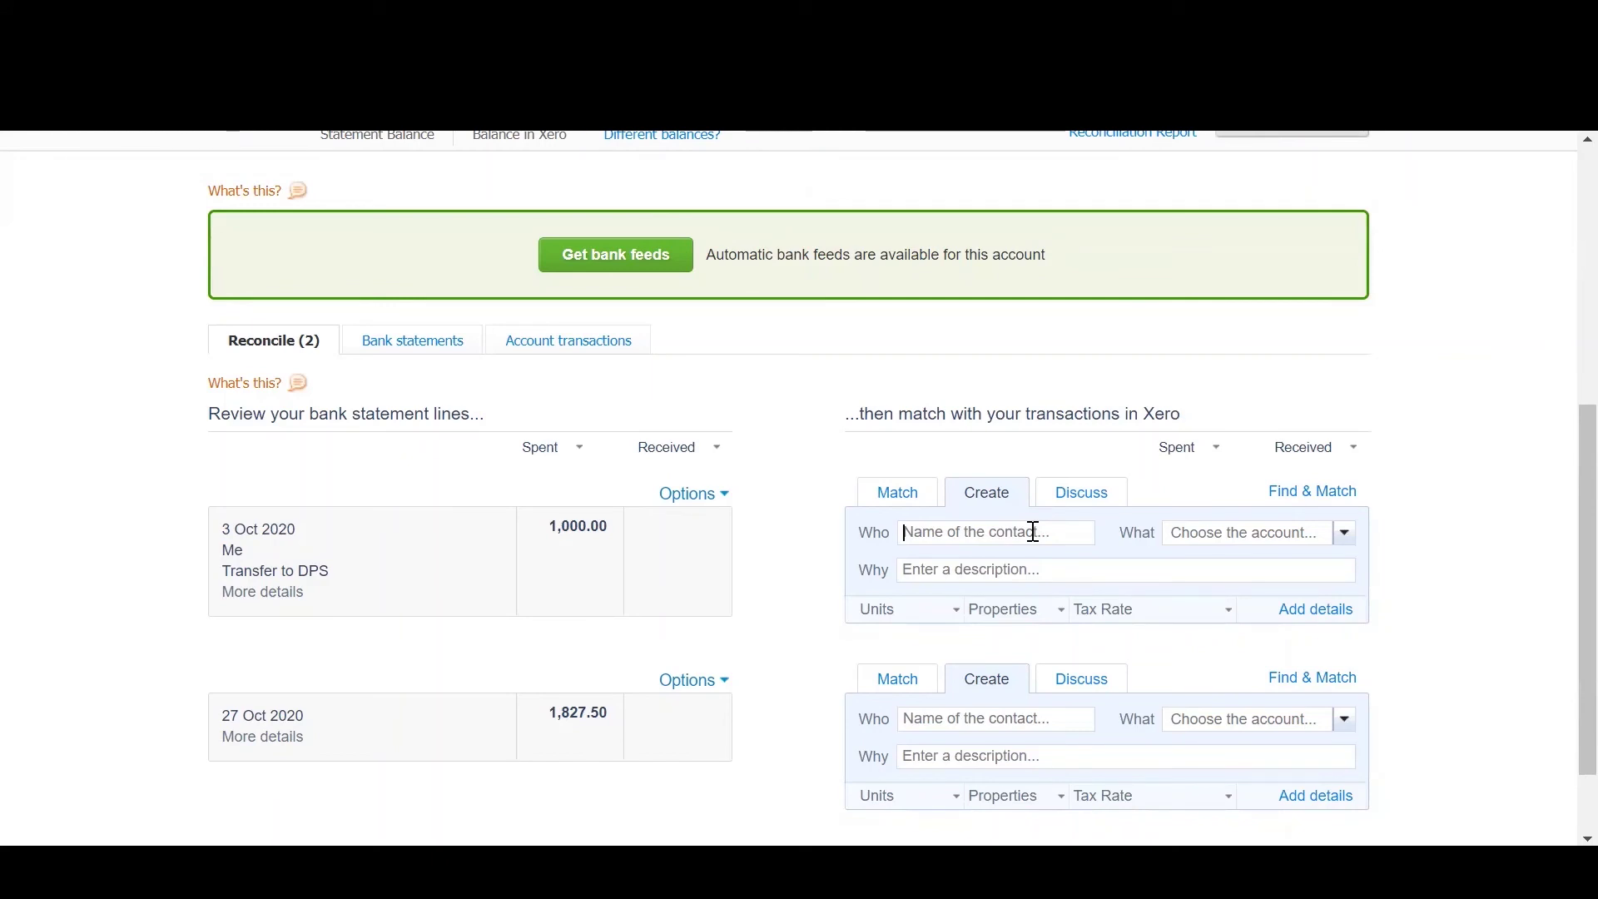
# Step: Reconcile the 1,000.00 Transfer to DPS as Tenant 1, DPS-C DPS Control, 'Tenant 1 Deposit Transfer'
pyautogui.write('Tenant 1')
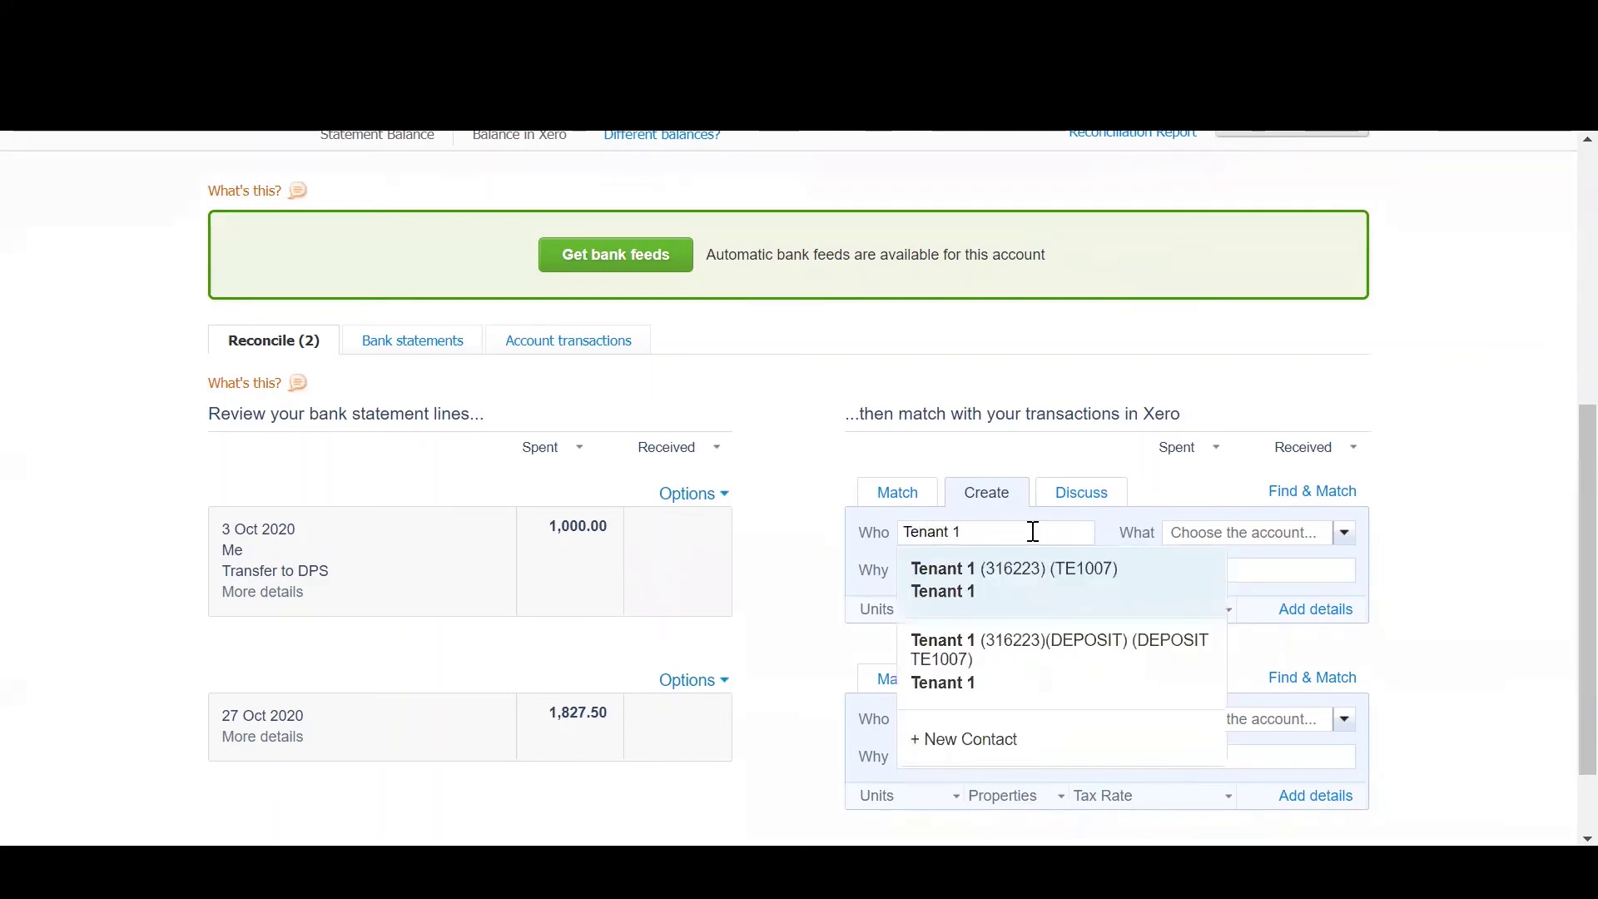
pyautogui.click(1020, 589)
pyautogui.click(1246, 527)
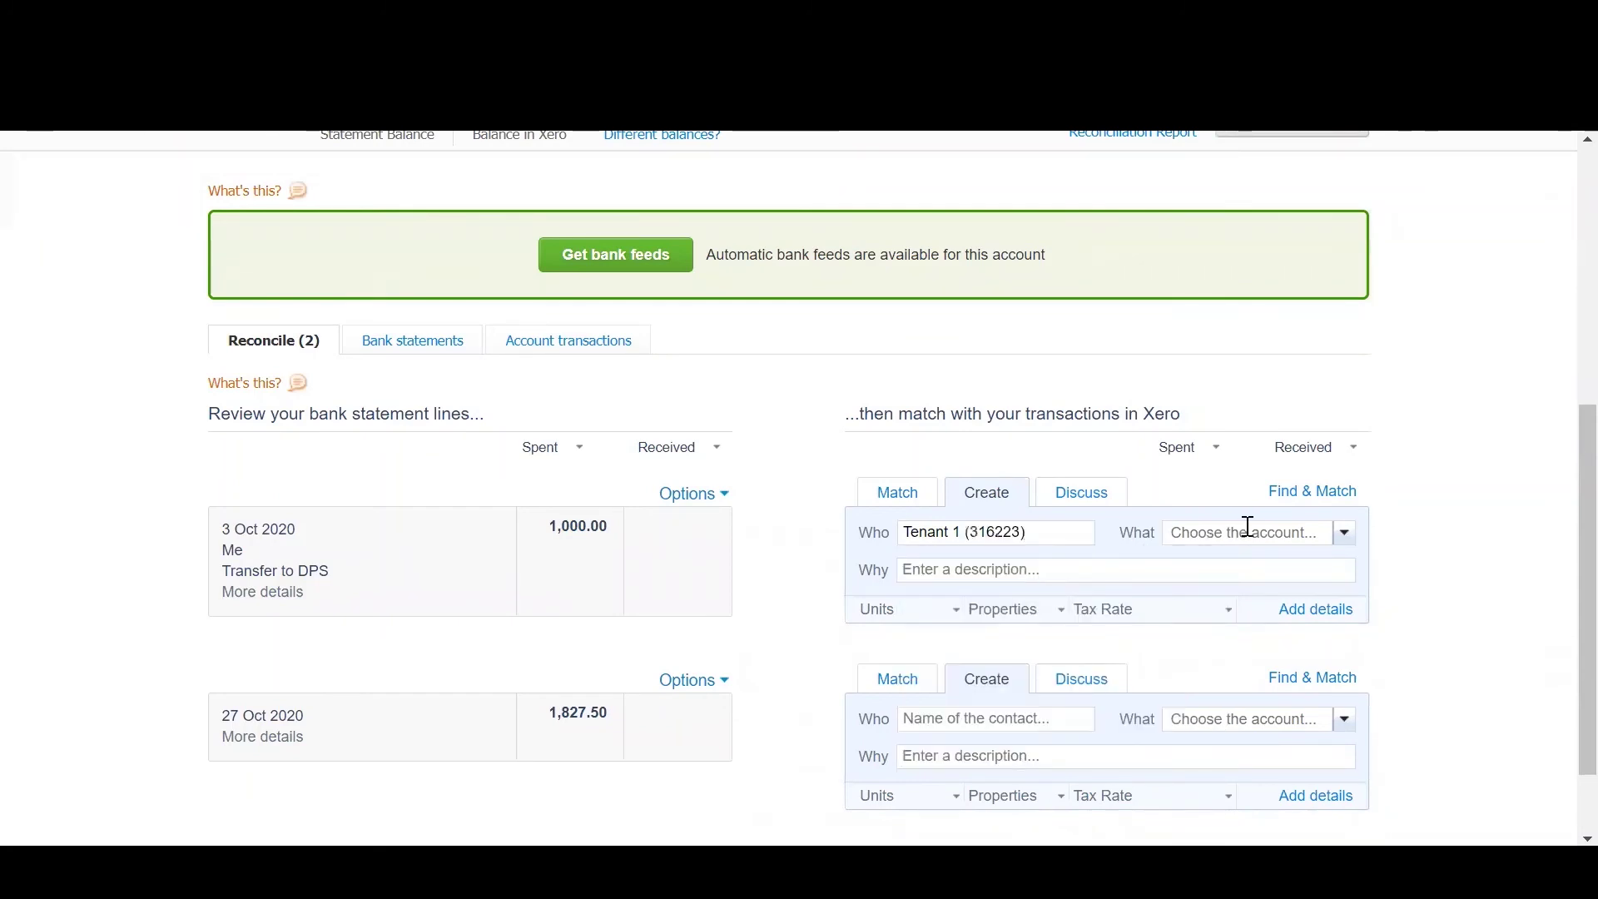
pyautogui.write('D')
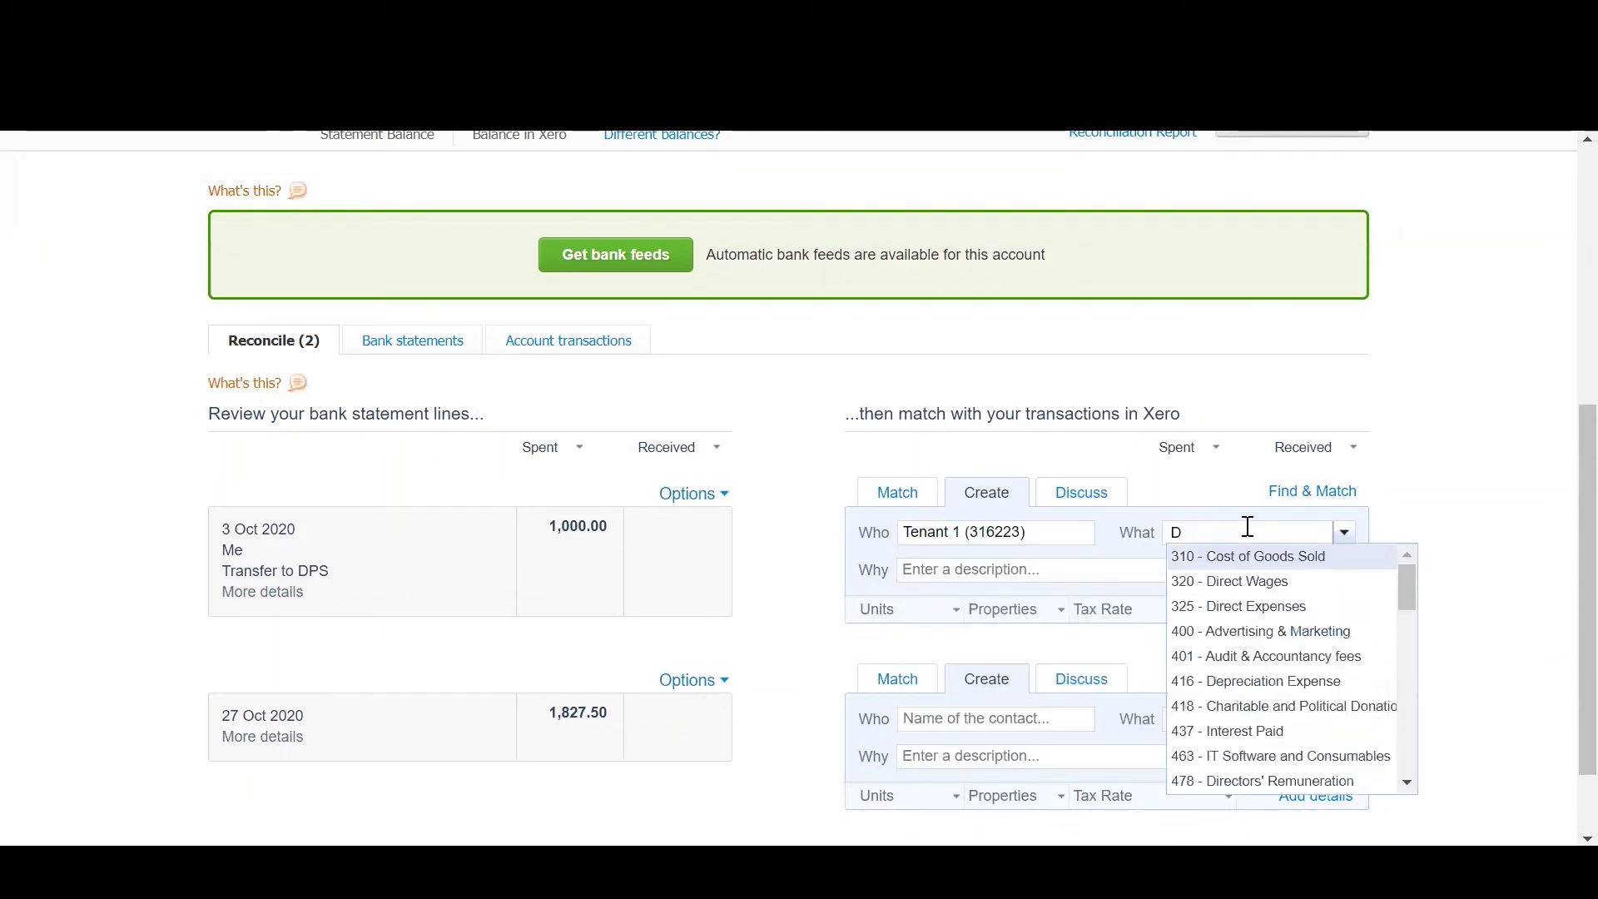
pyautogui.write('PS')
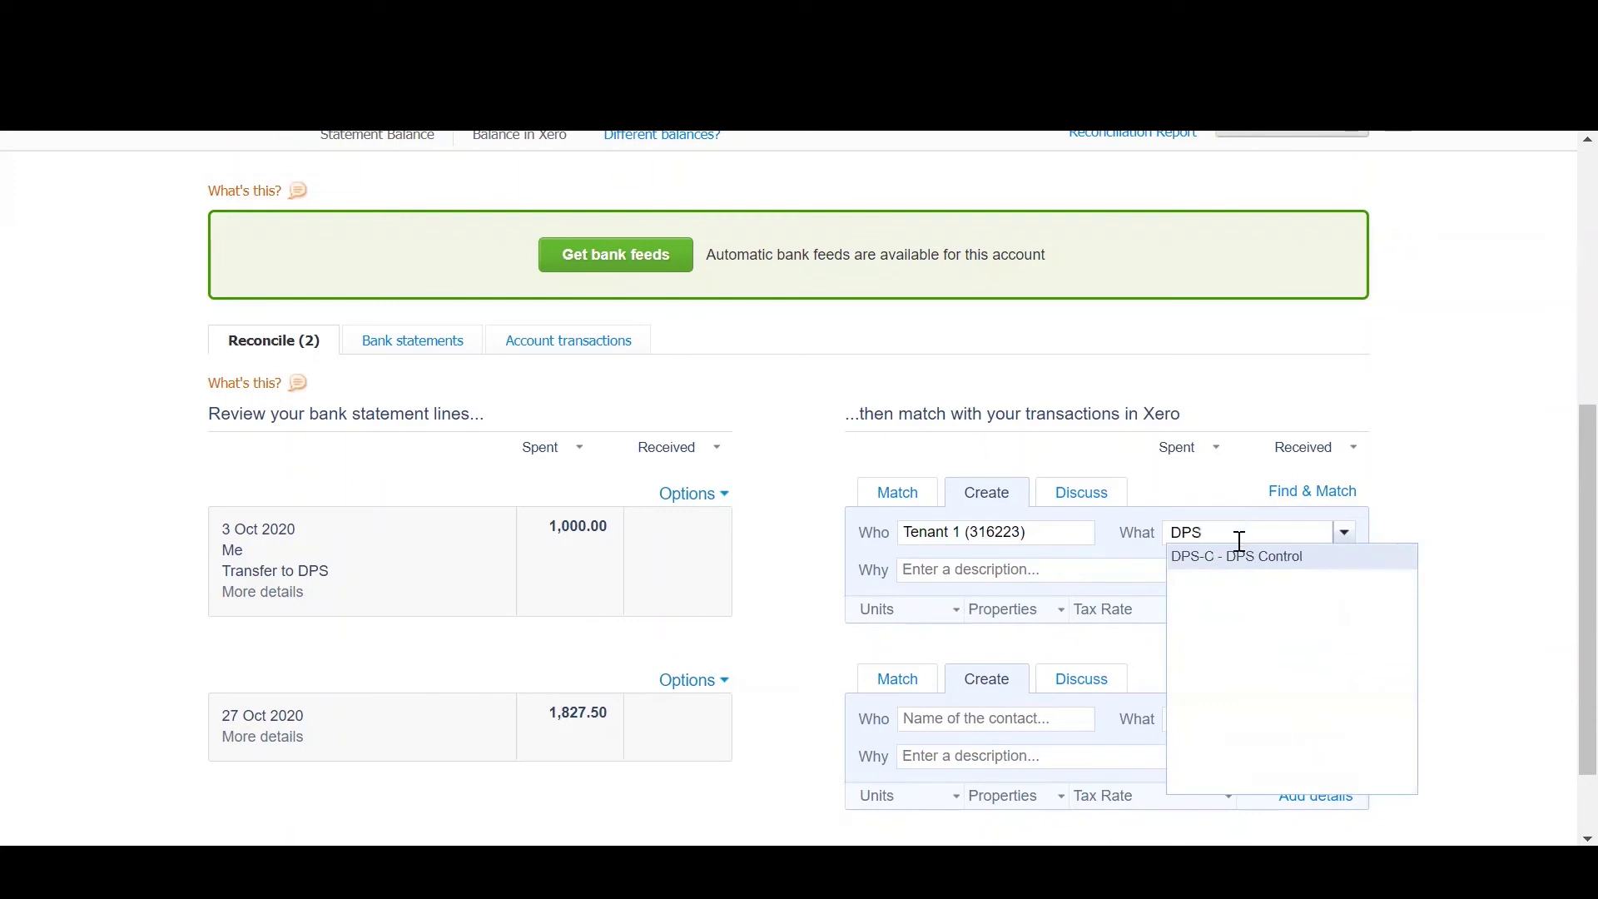
pyautogui.click(1234, 558)
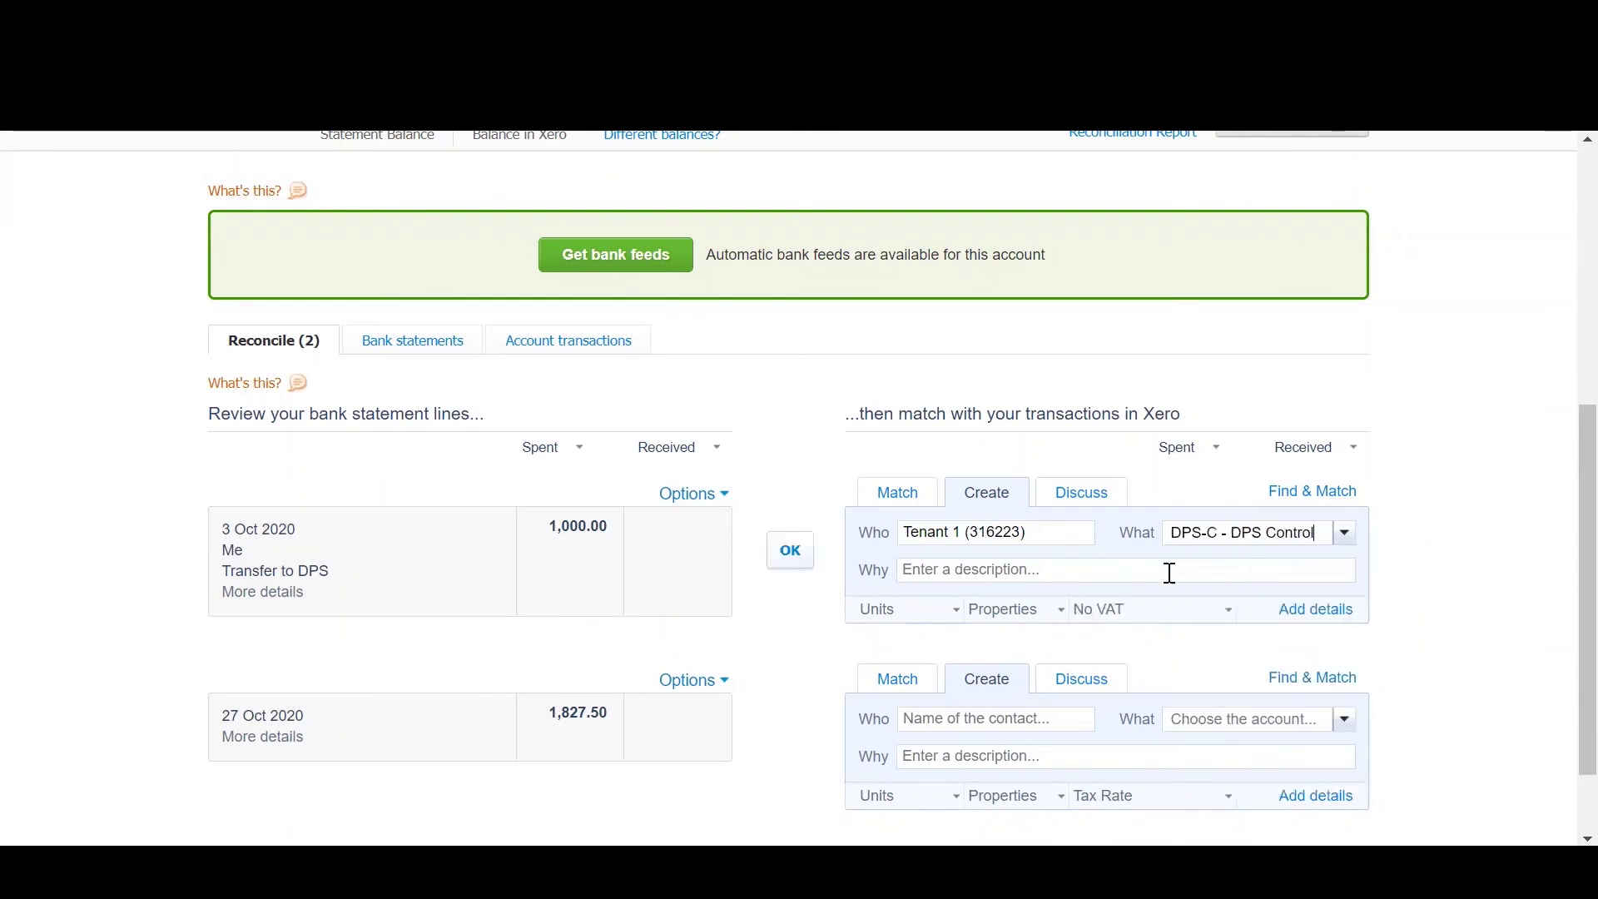
pyautogui.click(1021, 565)
pyautogui.write('Tenant 1 ')
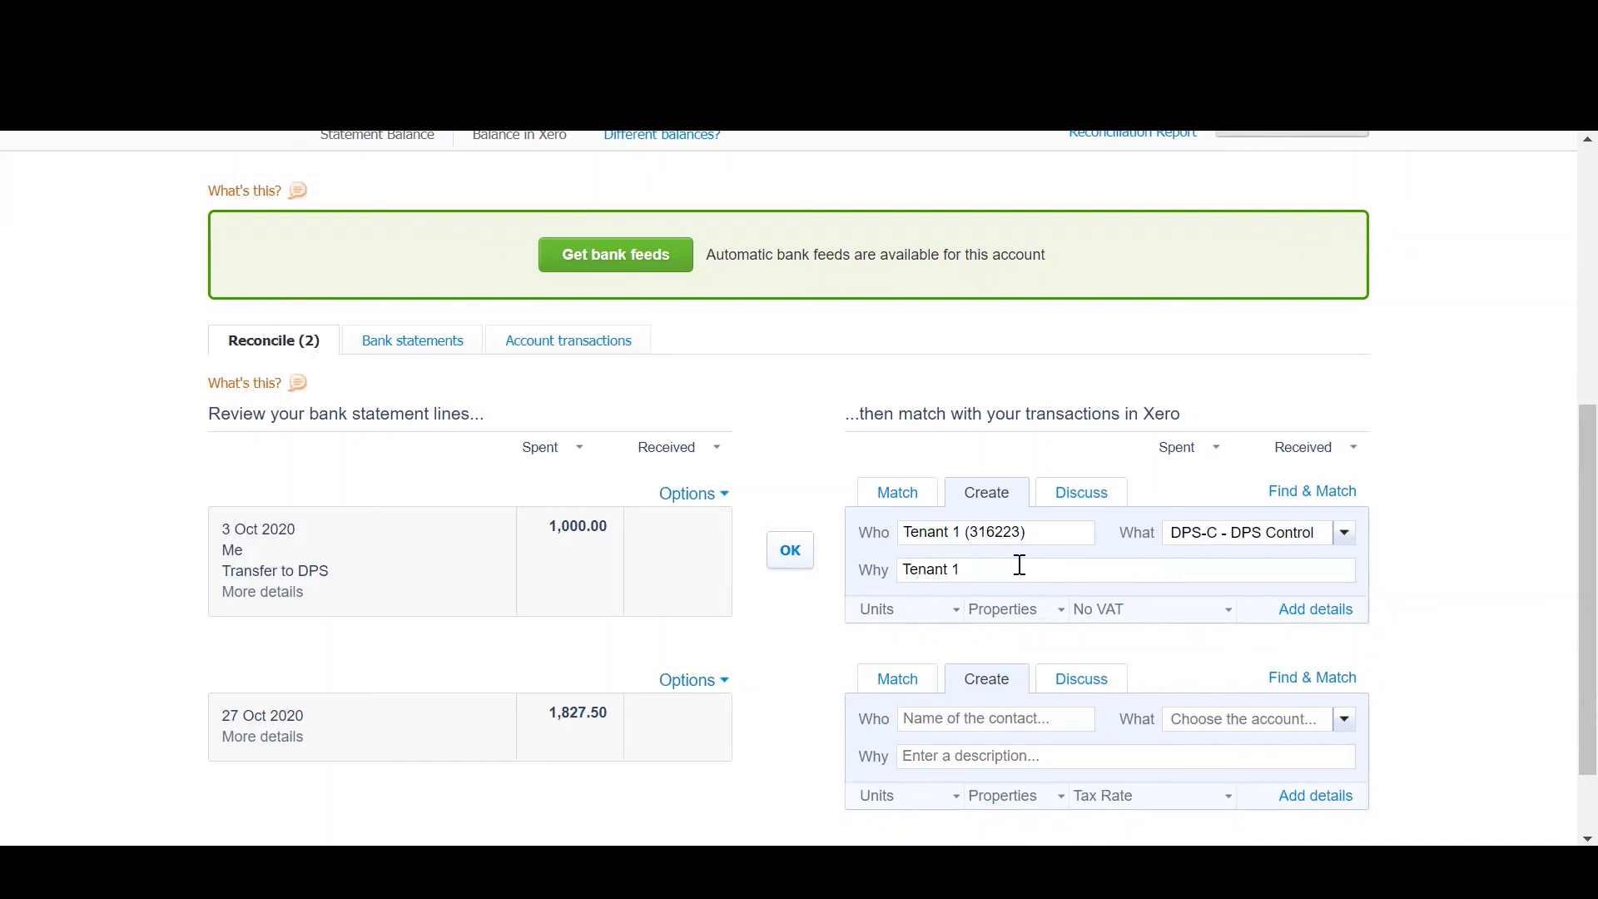
pyautogui.write('Deposit Transfer')
pyautogui.click(789, 550)
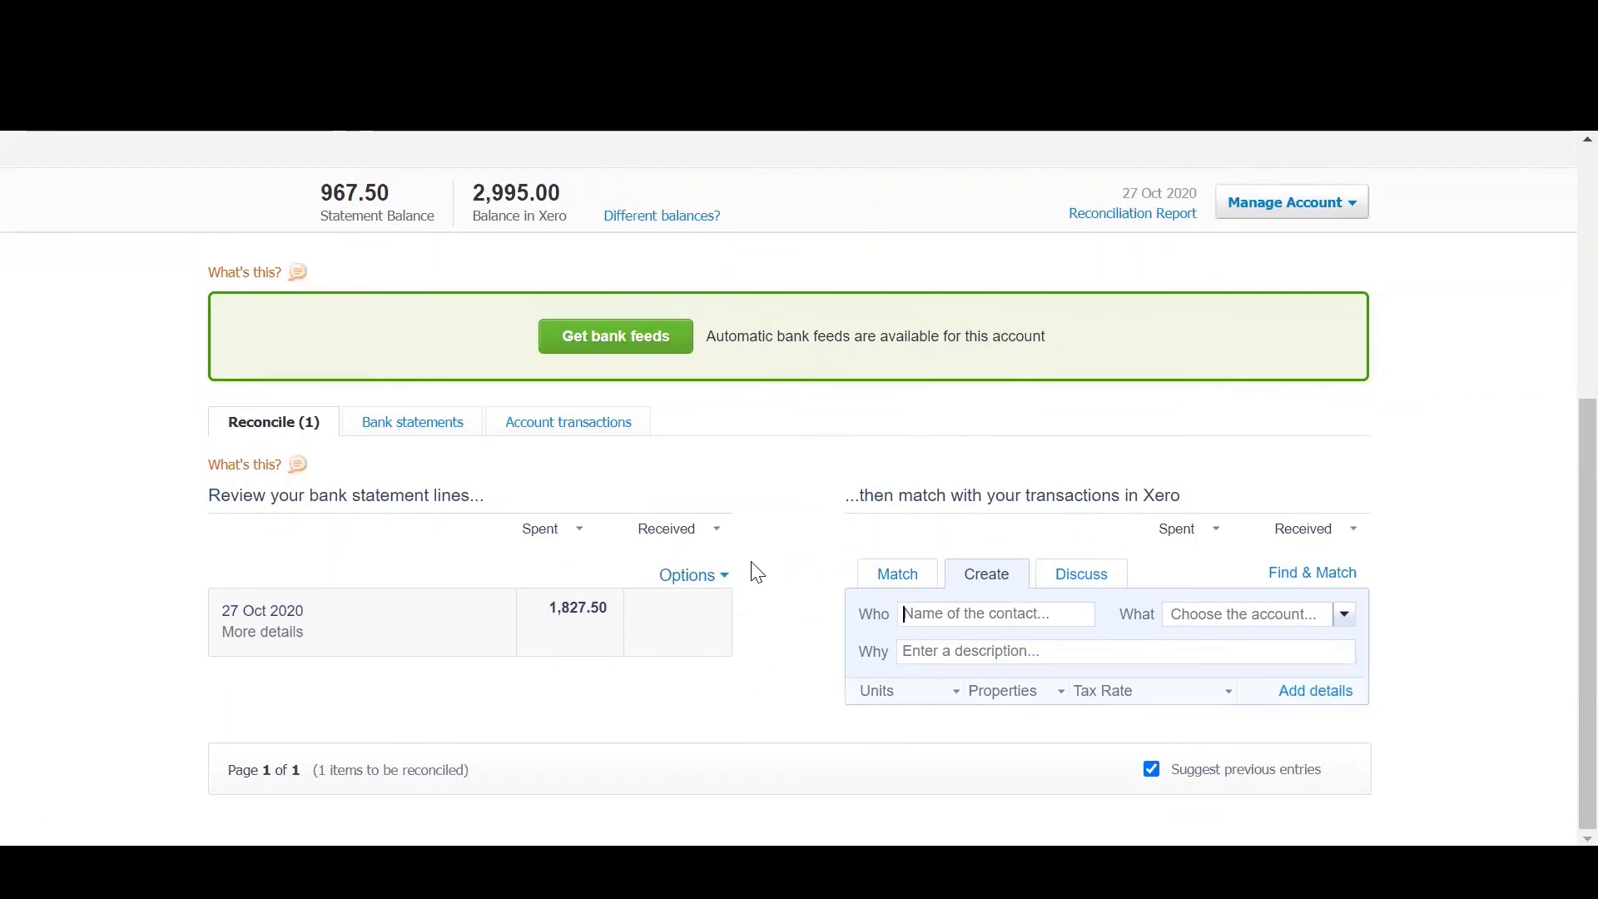
# Step: Go back to the Xero Archway dashboard from the reconciliation page
pyautogui.scroll(5, 764, 573)
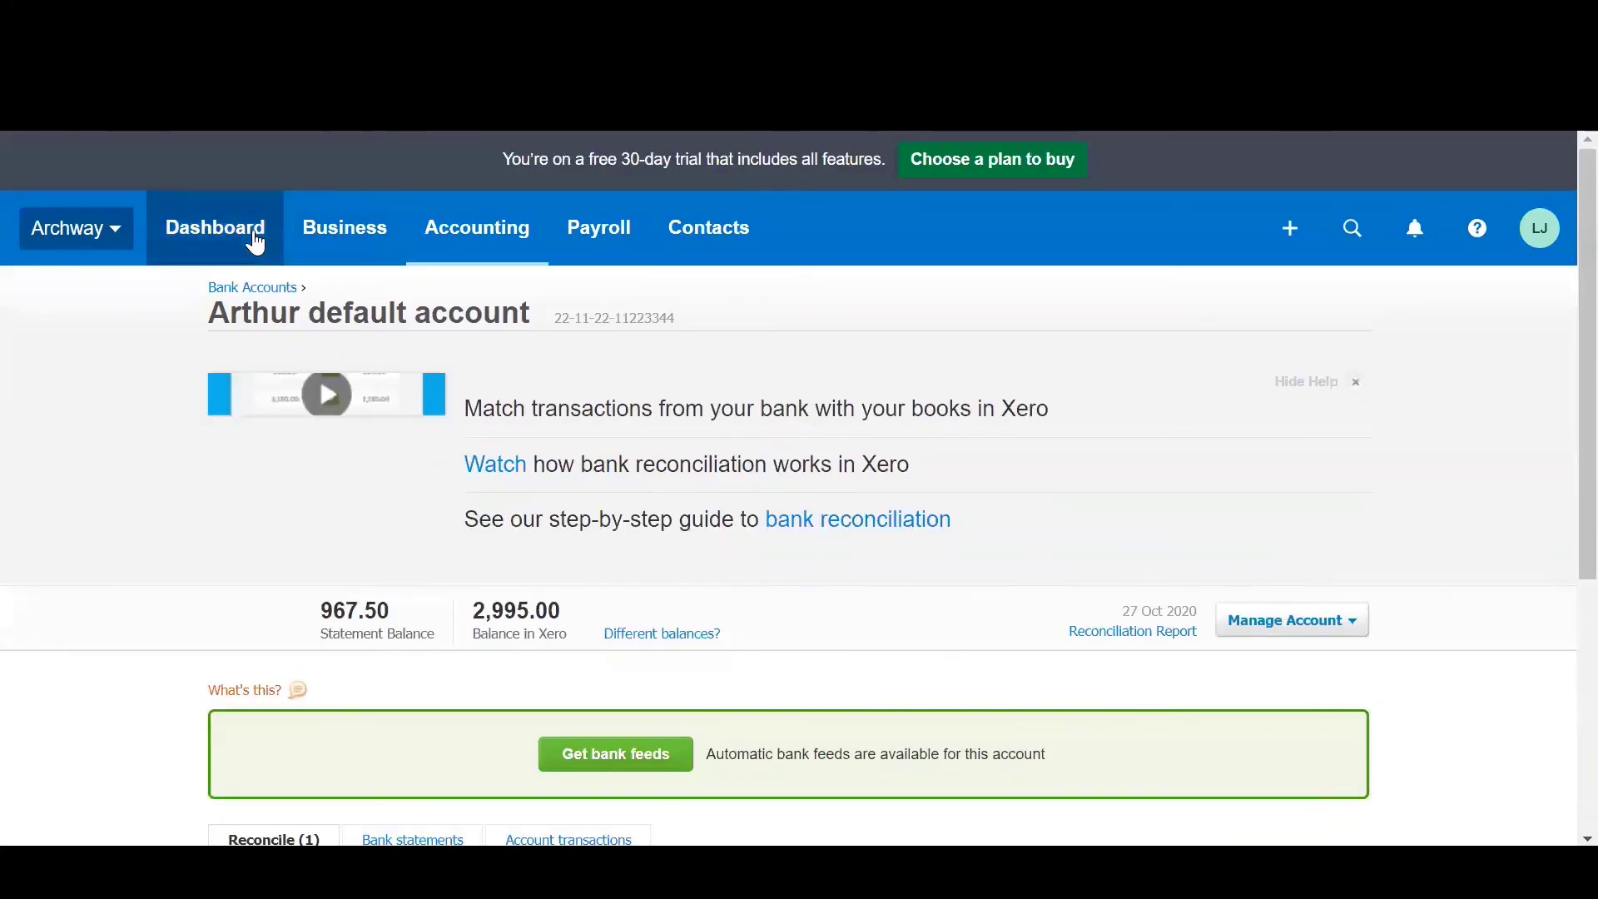
pyautogui.click(273, 200)
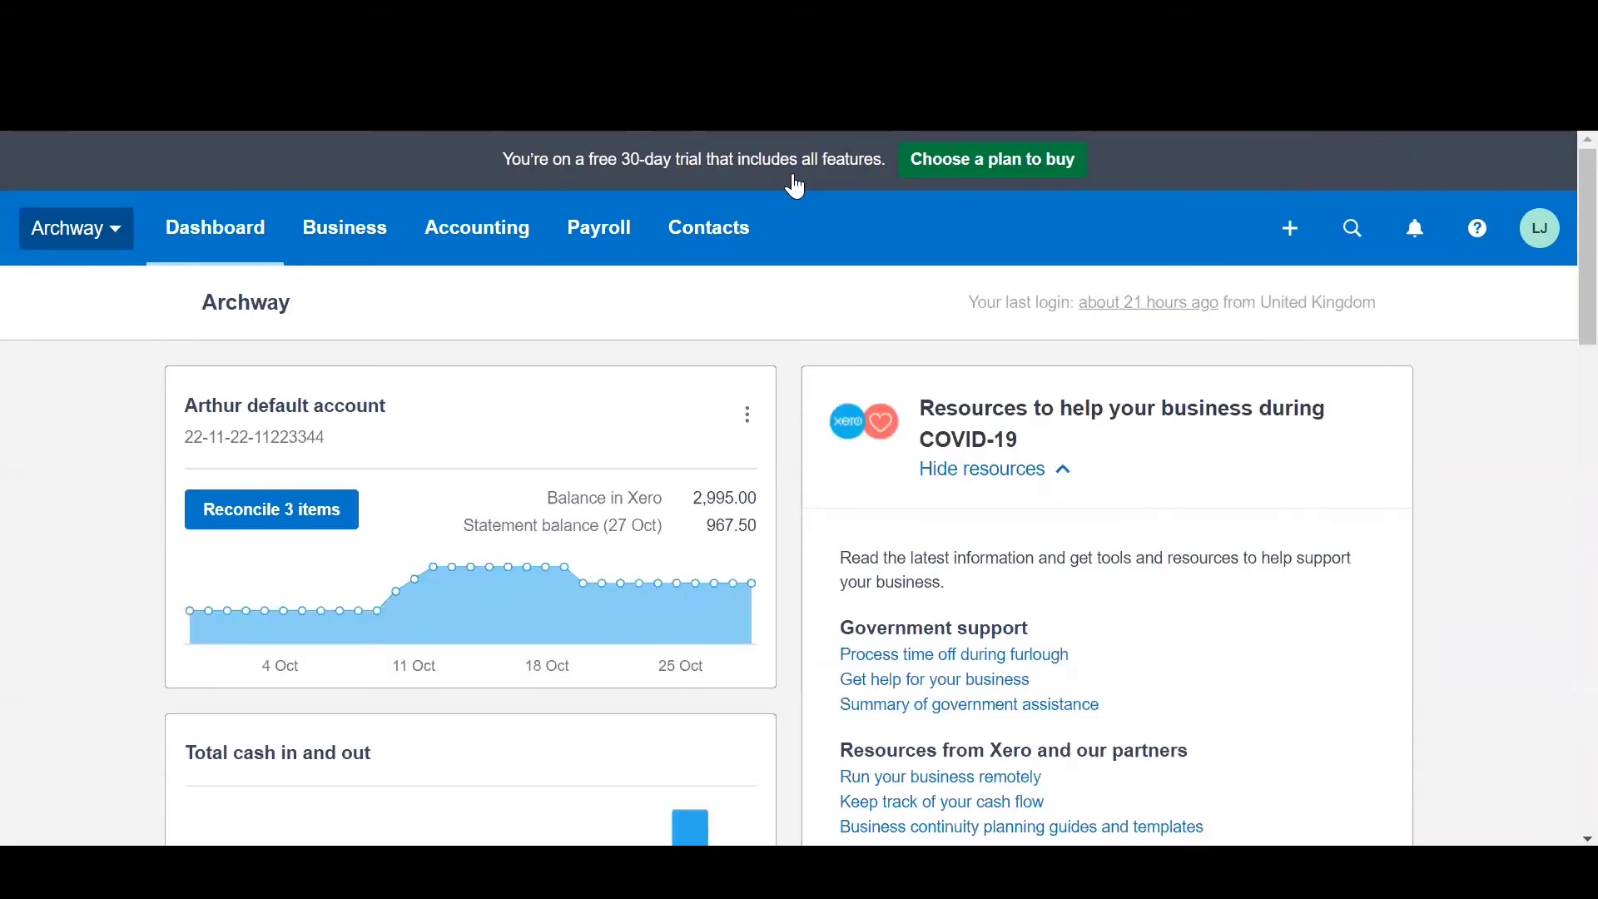